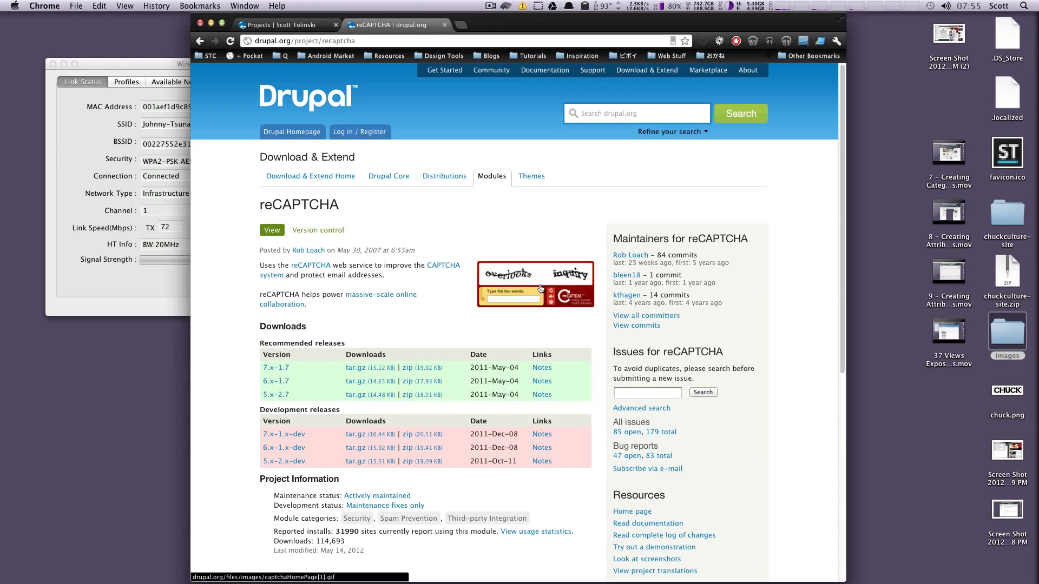
# Open the "massive-scale online collaboration" link in a separate tab, pause its video and return to the reCAPTCHA project page
pyautogui.rightClick(388, 300)
pyautogui.click(415, 302)
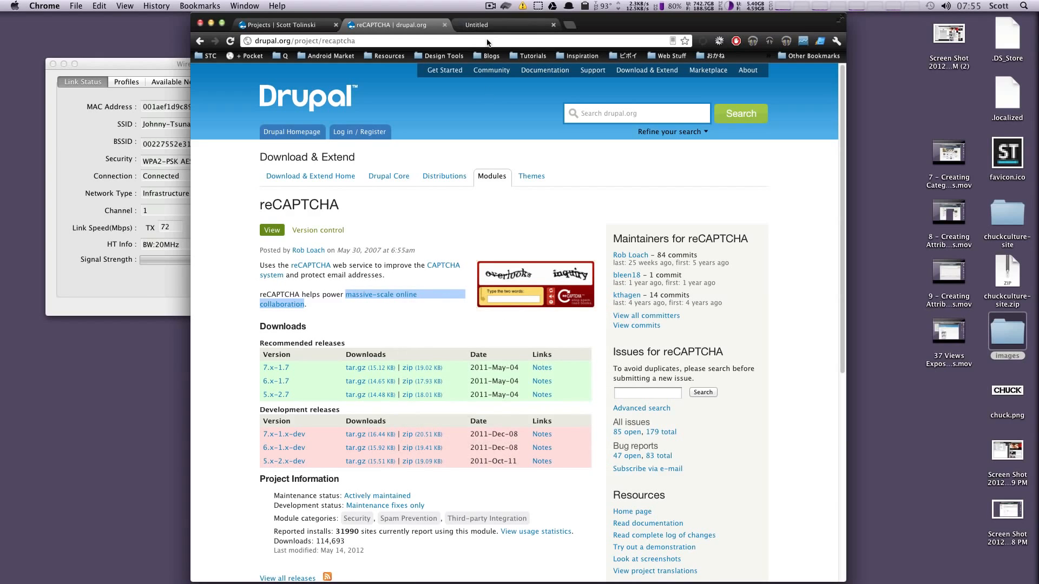
pyautogui.click(487, 24)
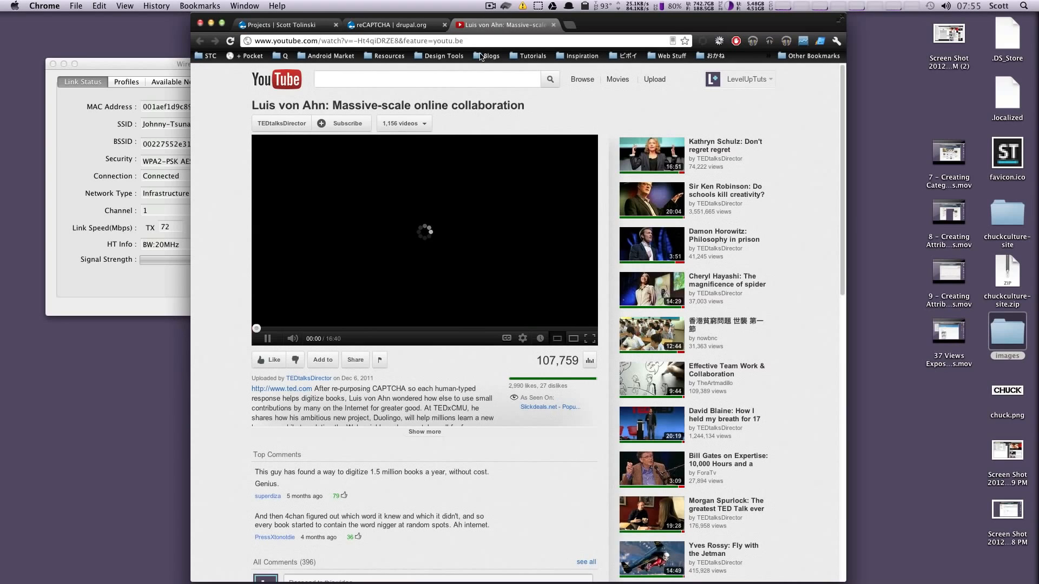
pyautogui.click(267, 339)
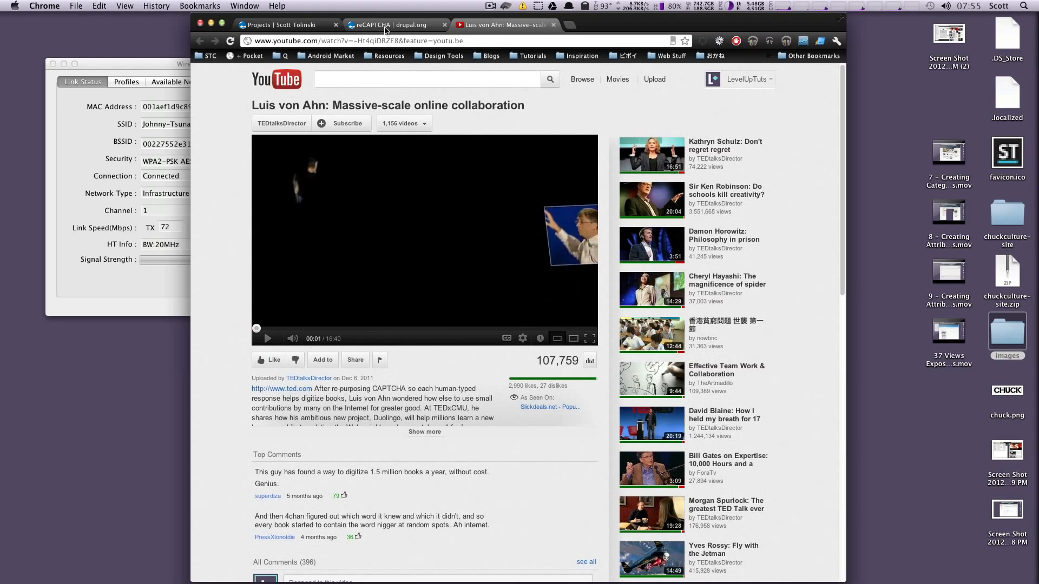
pyautogui.click(385, 27)
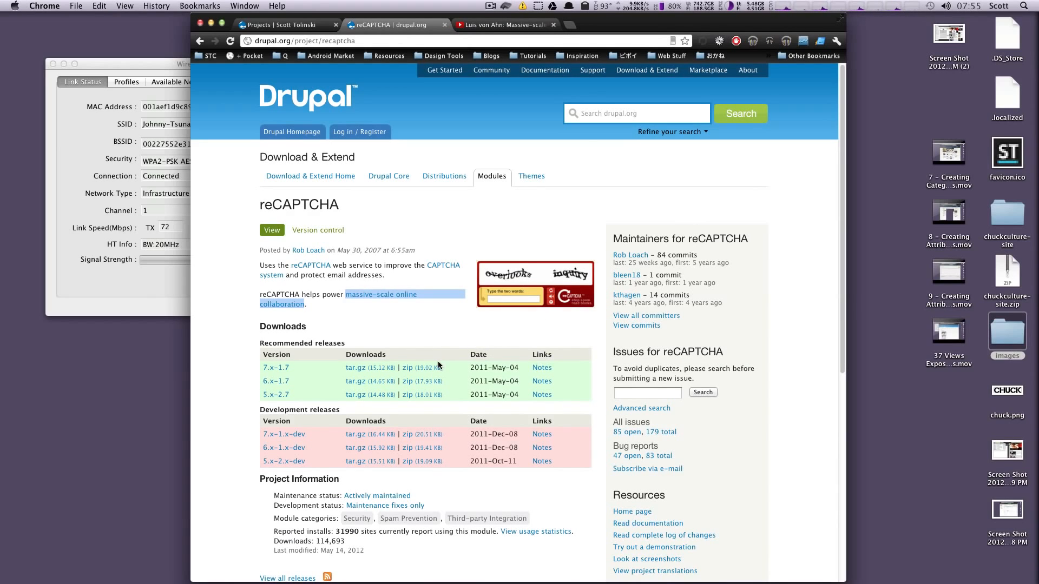
# Download the reCAPTCHA 7.x-1.7 tar.gz, extract it and move the extracted folder into sites/all/modules
pyautogui.click(362, 368)
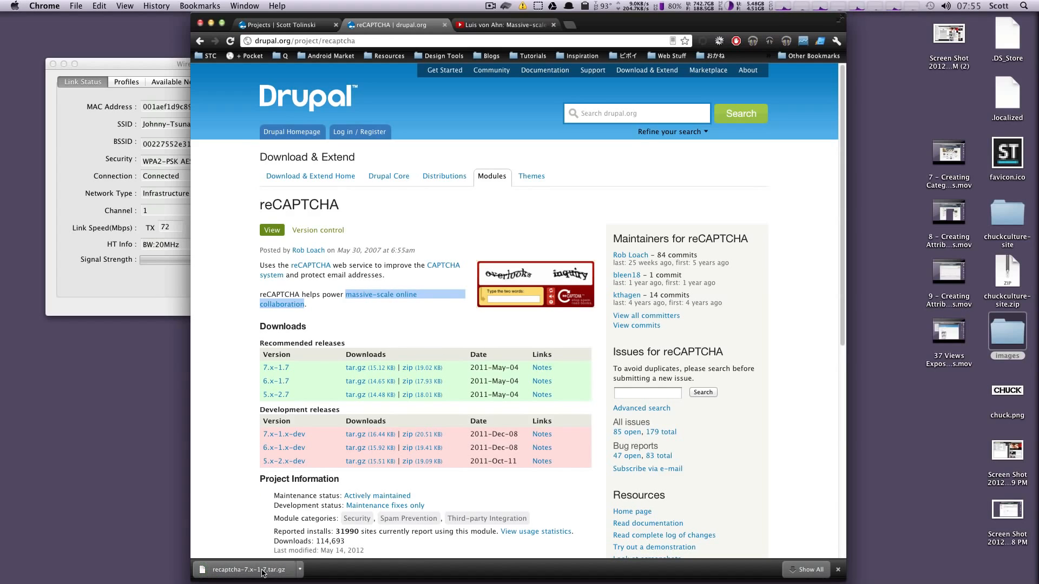
pyautogui.click(249, 570)
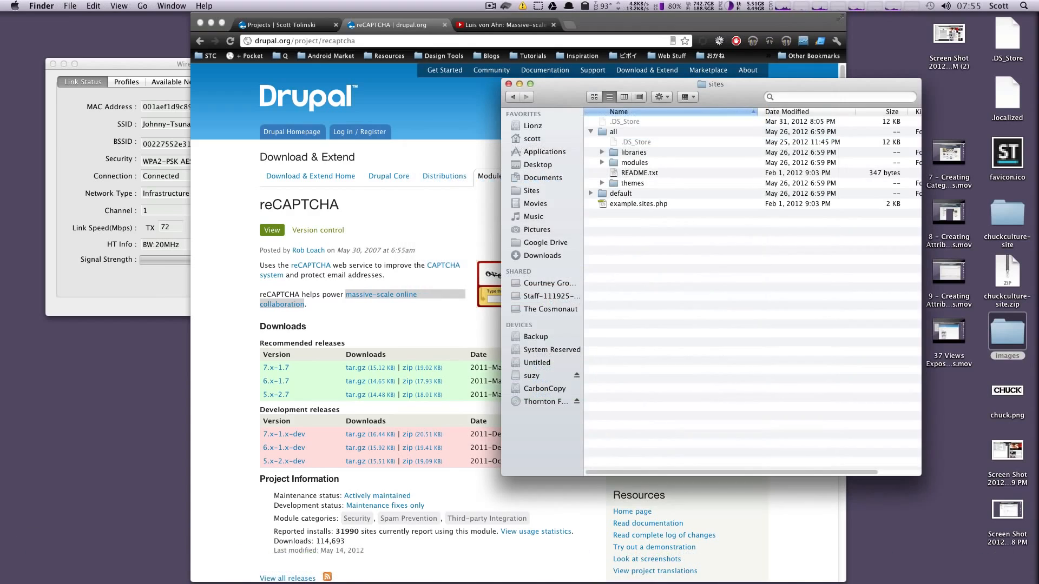
pyautogui.moveTo(1000, 236); pyautogui.dragTo(630, 166)
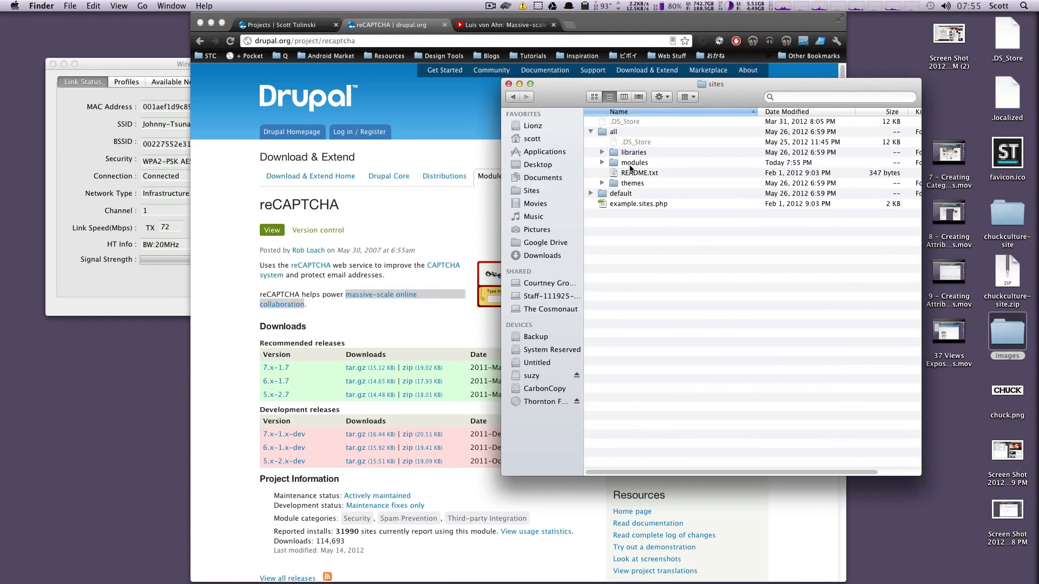
# Open the site's module list in the browser, show the Spam control group and check which module reCAPTCHA requires
pyautogui.click(420, 230)
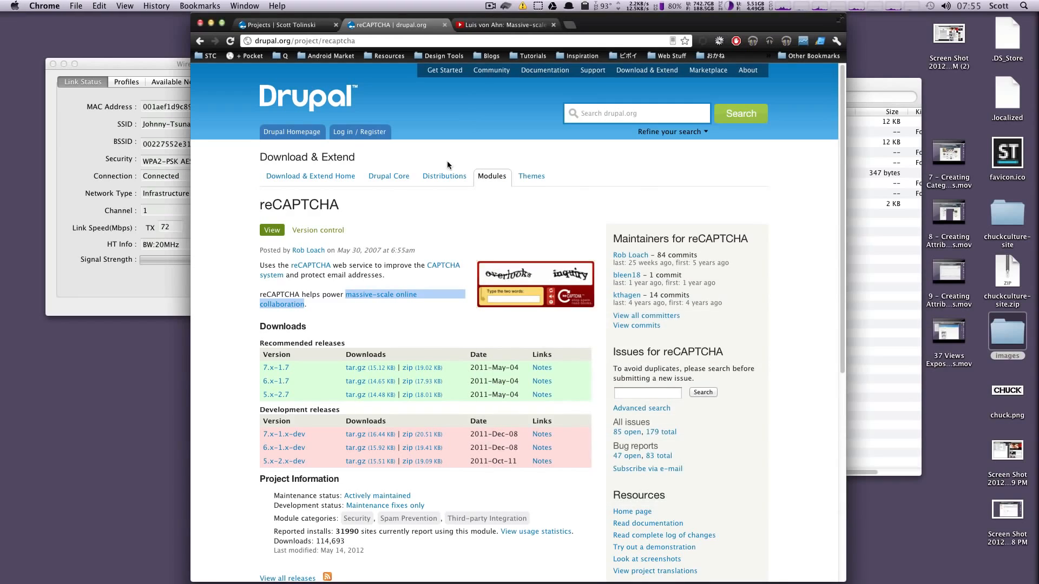
pyautogui.click(309, 26)
pyautogui.click(422, 72)
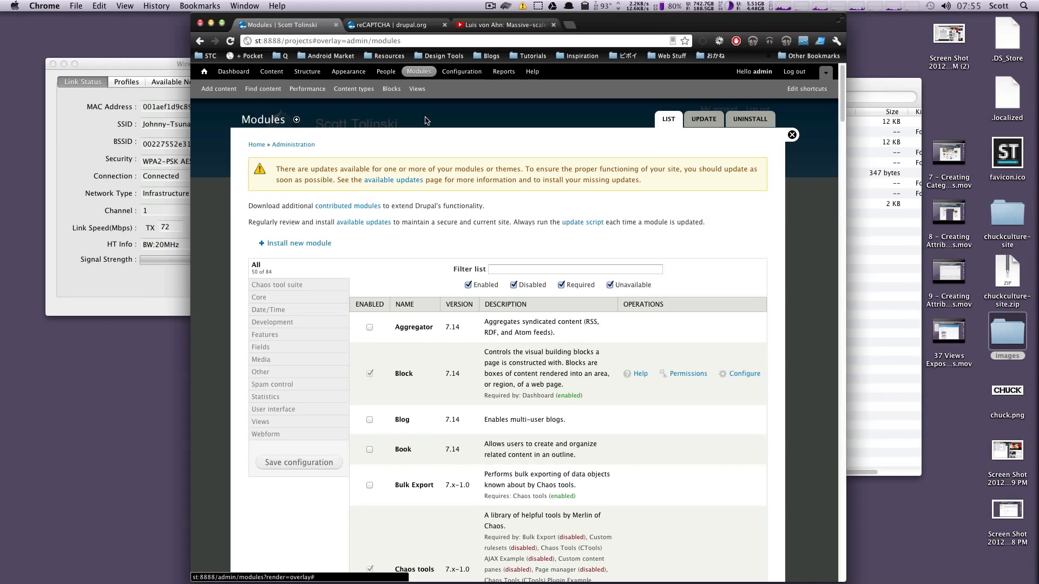
pyautogui.click(496, 268)
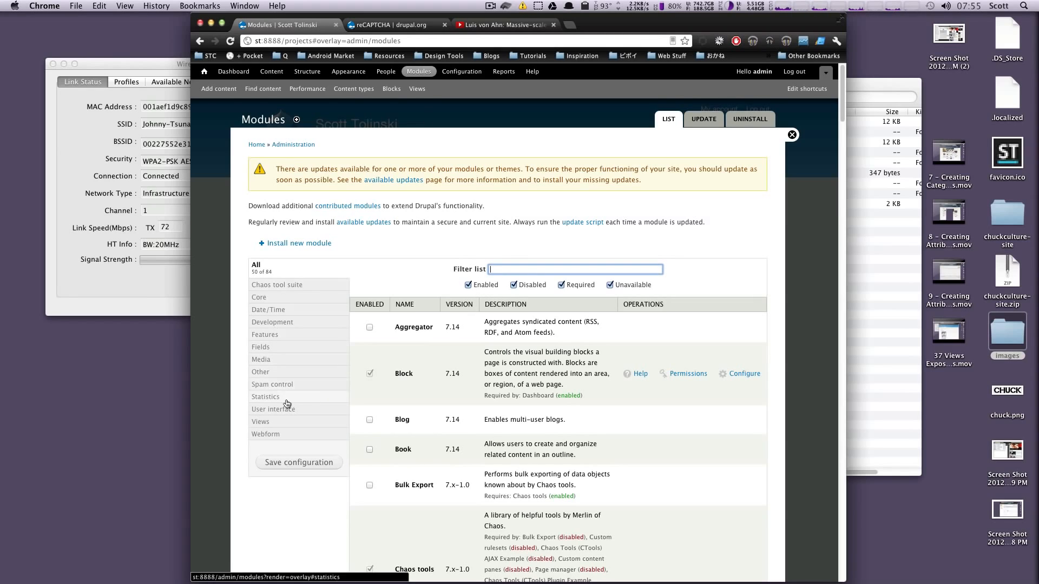
pyautogui.click(277, 386)
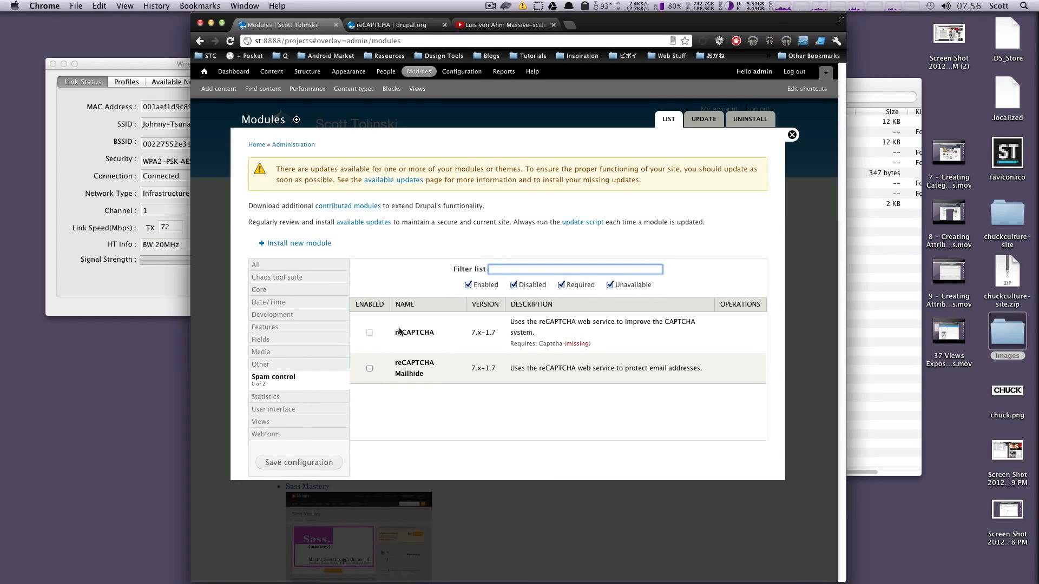
pyautogui.moveTo(397, 331); pyautogui.dragTo(558, 337)
pyautogui.click(557, 343)
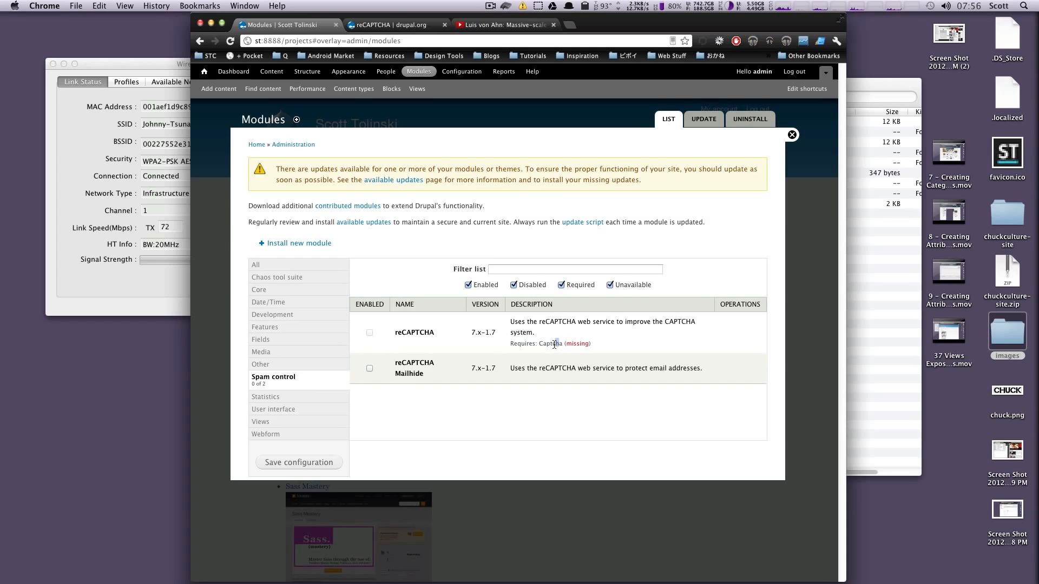
pyautogui.doubleClick(552, 344)
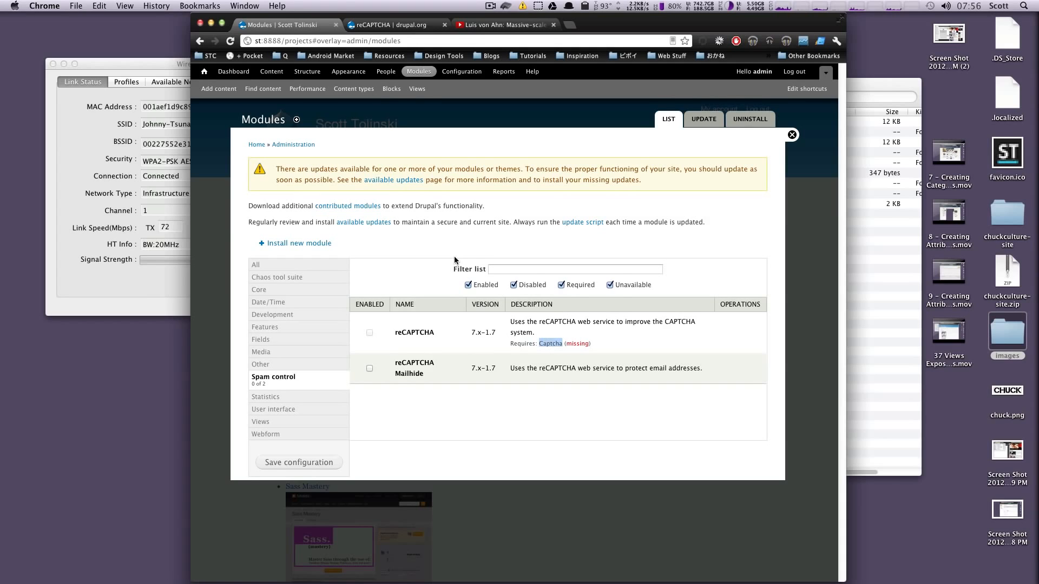
# Go from the reCAPTCHA project page to the CAPTCHA project page and download the 7.x-1.0-beta2 tar.gz release
pyautogui.click(361, 25)
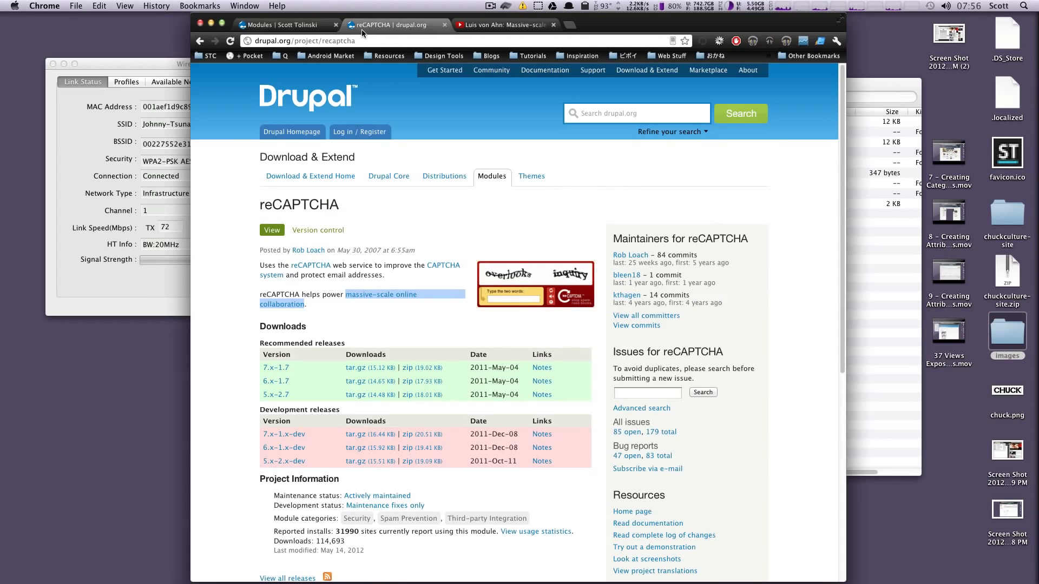
pyautogui.click(413, 243)
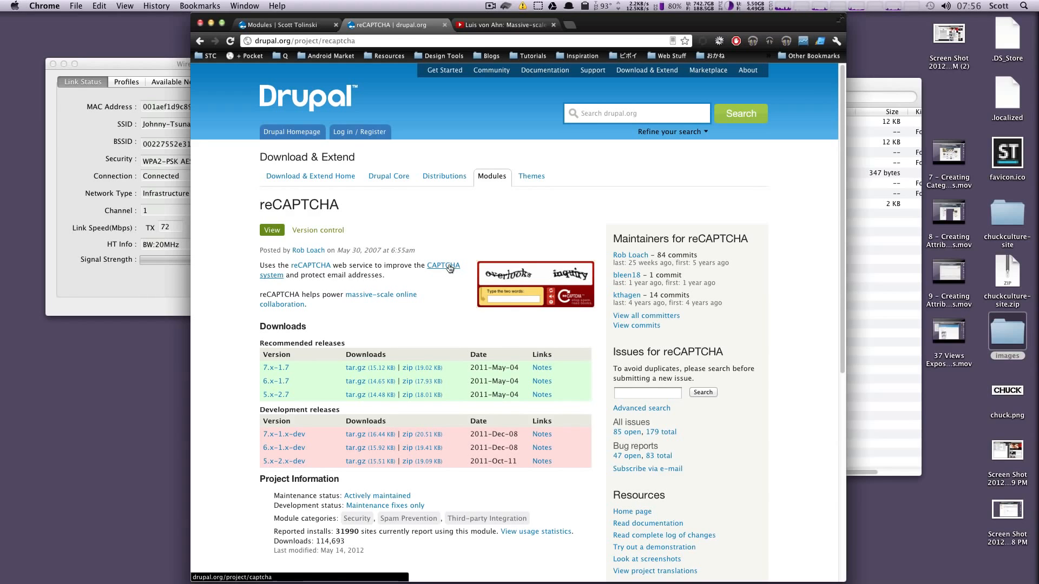
pyautogui.click(450, 267)
pyautogui.scroll(-3, 414, 341)
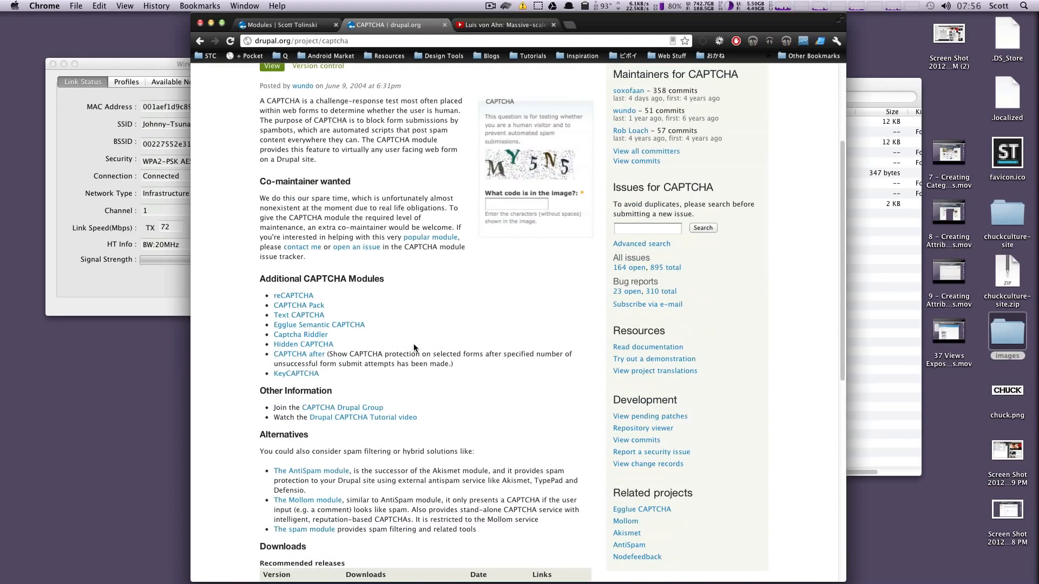
pyautogui.scroll(-3, 414, 342)
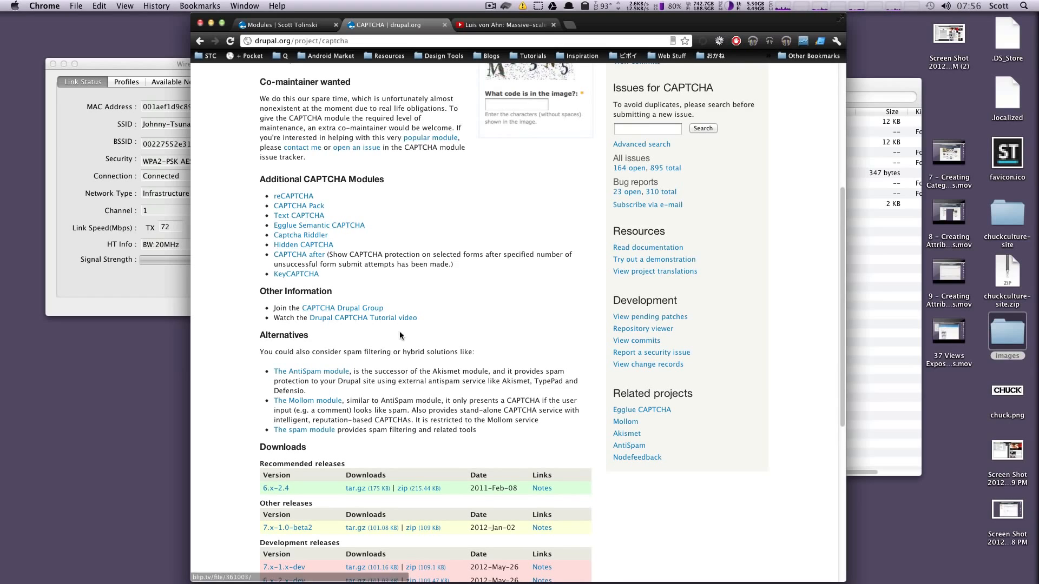
pyautogui.scroll(-4, 416, 333)
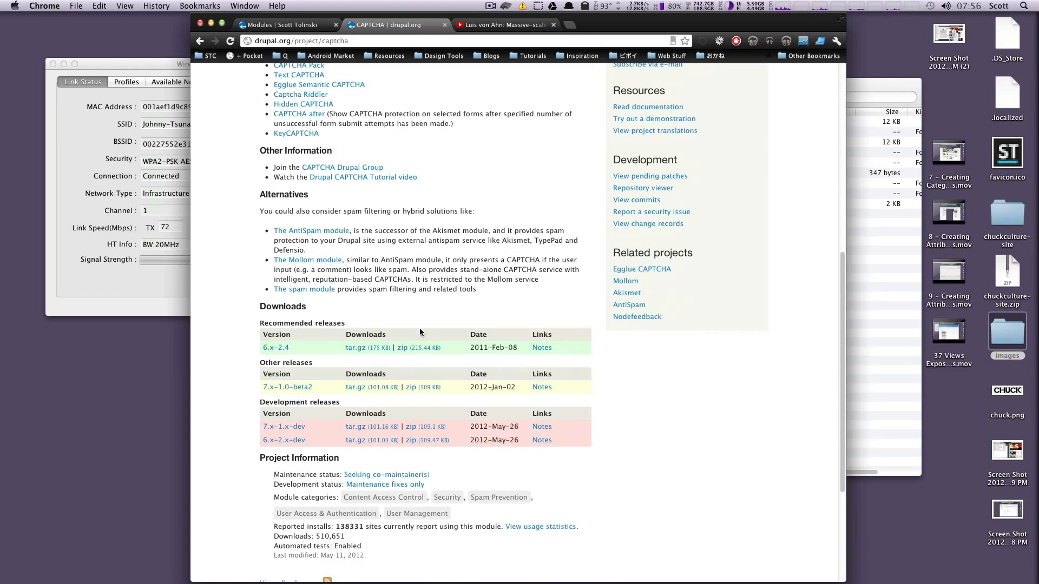
pyautogui.click(384, 388)
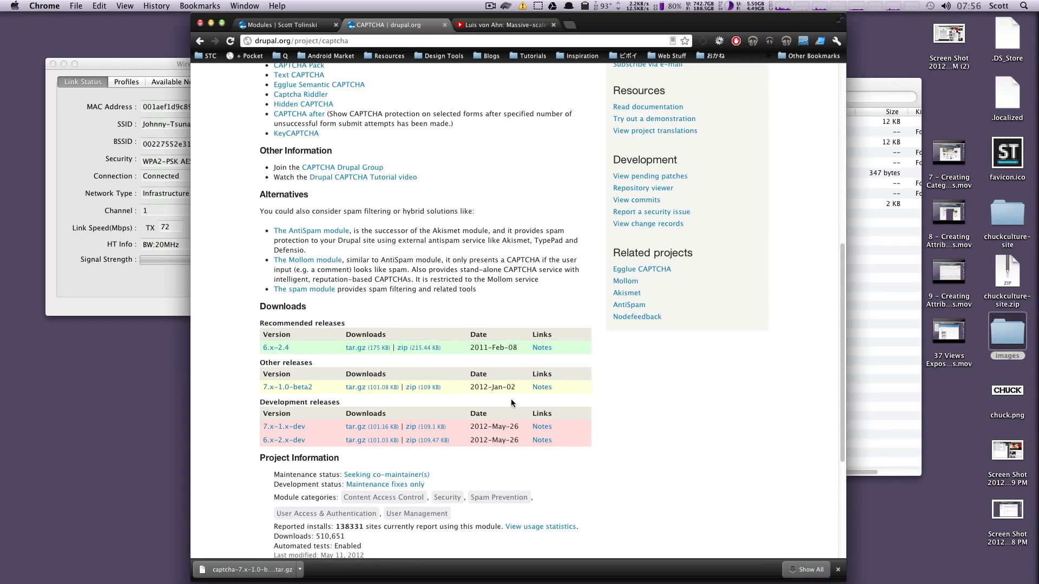
pyautogui.moveTo(315, 386); pyautogui.dragTo(456, 387)
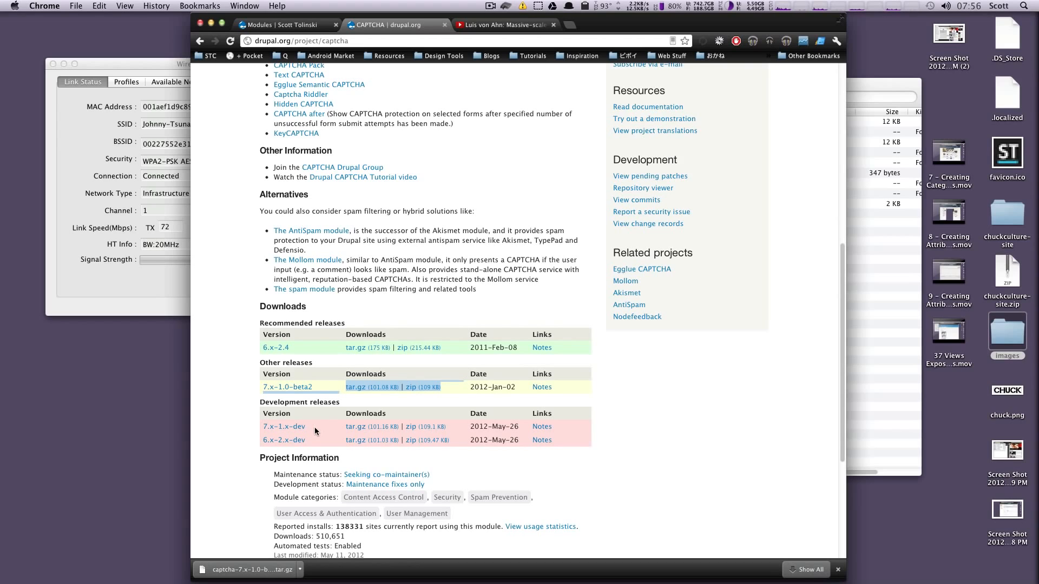
# Move the extracted CAPTCHA module folder into sites/all/modules in Finder and return to the browser
pyautogui.click(860, 278)
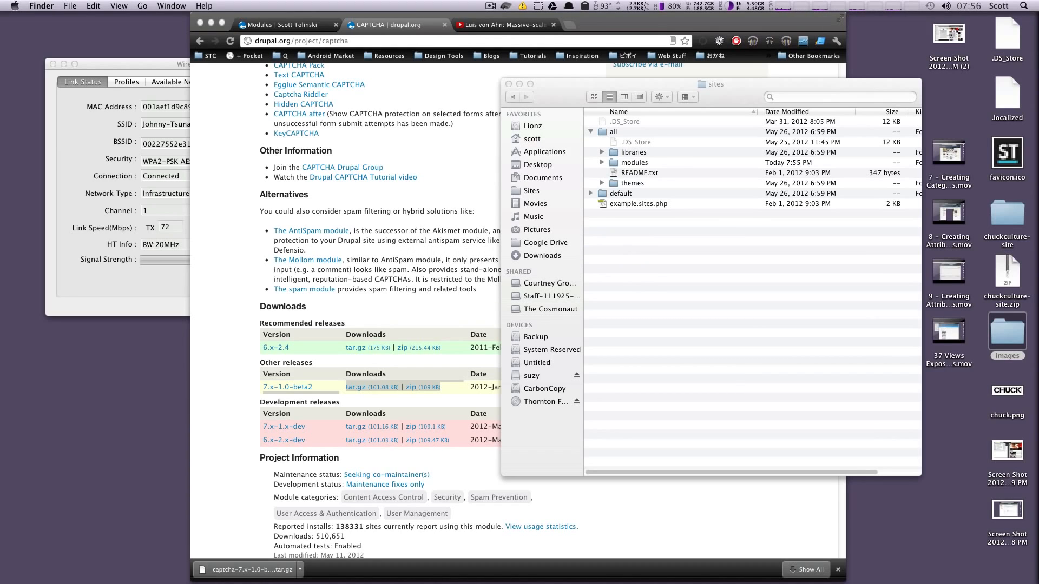
pyautogui.moveTo(1038, 238); pyautogui.dragTo(627, 164)
pyautogui.click(402, 148)
# Reload the site's module list, enable only CAPTCHA and reCAPTCHA in the Spam control group, and save the configuration
pyautogui.click(273, 24)
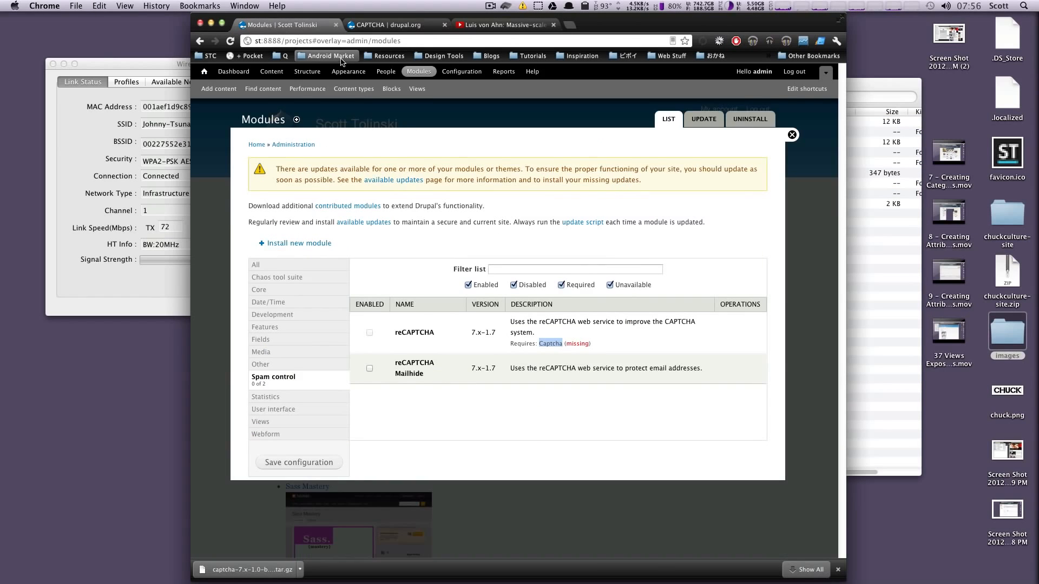
pyautogui.press('super+r')
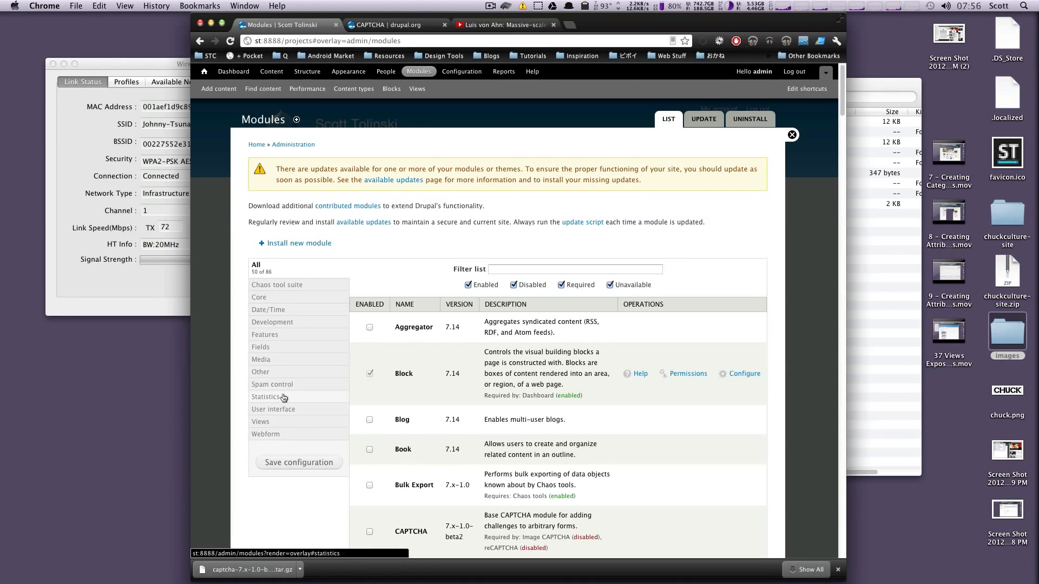
pyautogui.click(277, 386)
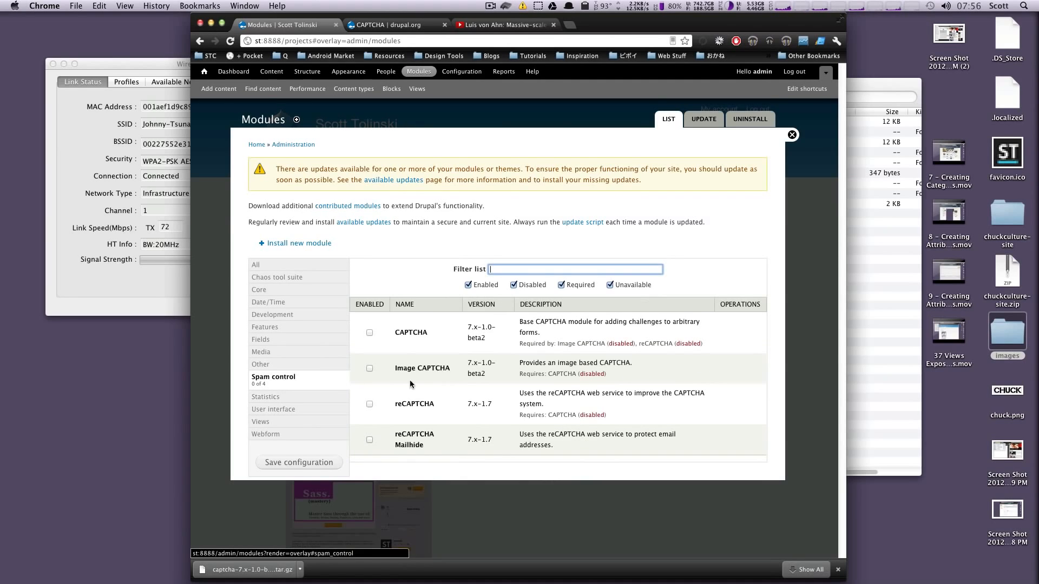
pyautogui.click(370, 333)
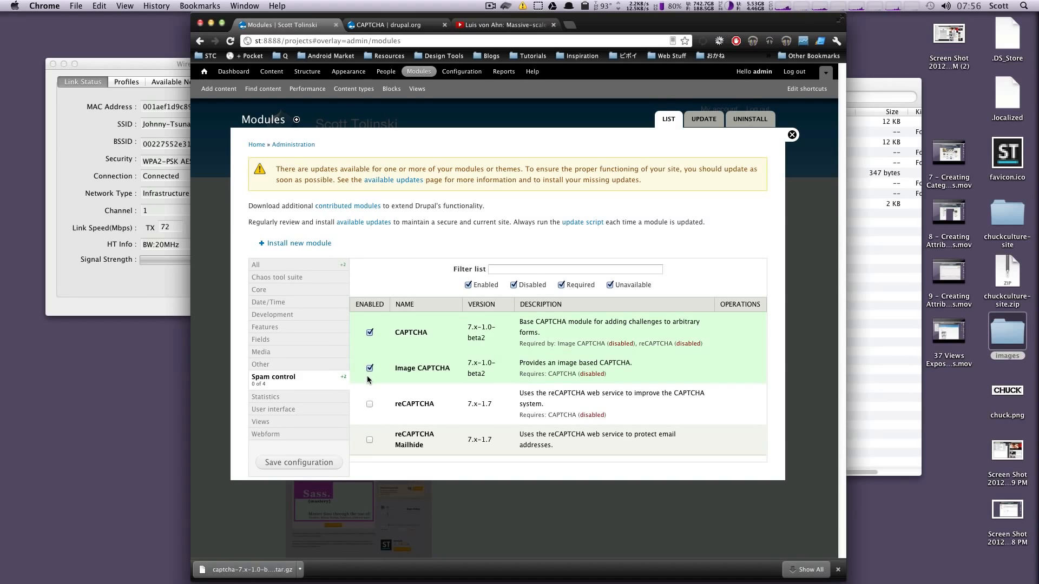
pyautogui.click(370, 369)
pyautogui.click(370, 405)
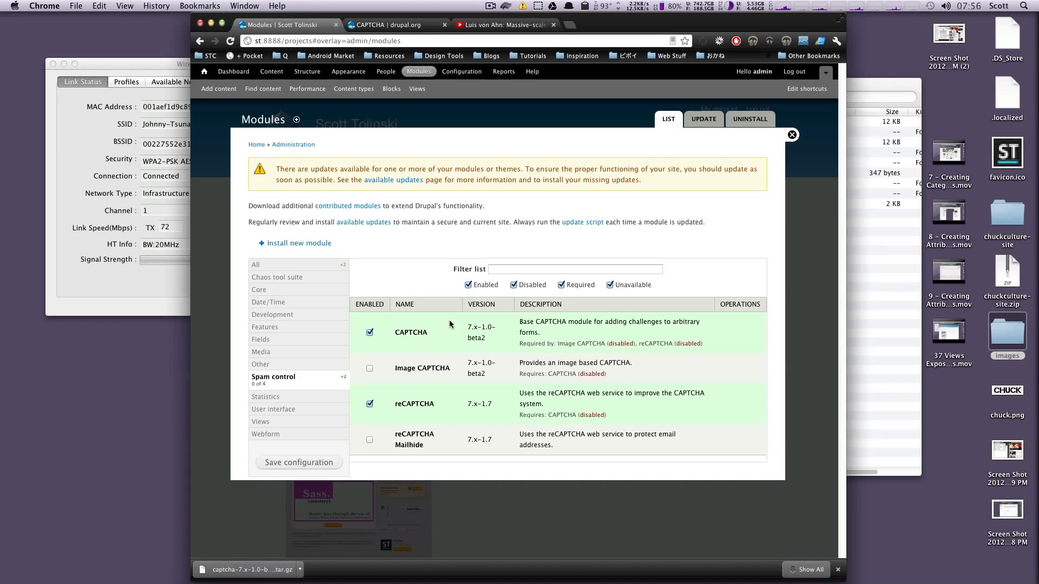
pyautogui.click(286, 468)
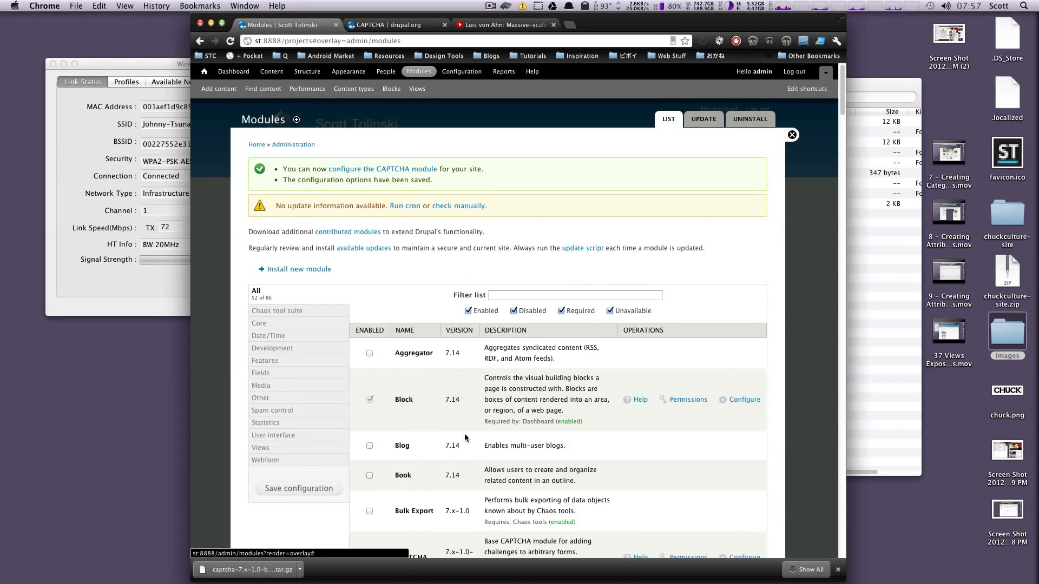
# Open the CAPTCHA module's configuration and set the default challenge type to reCAPTCHA (from module recaptcha)
pyautogui.click(401, 169)
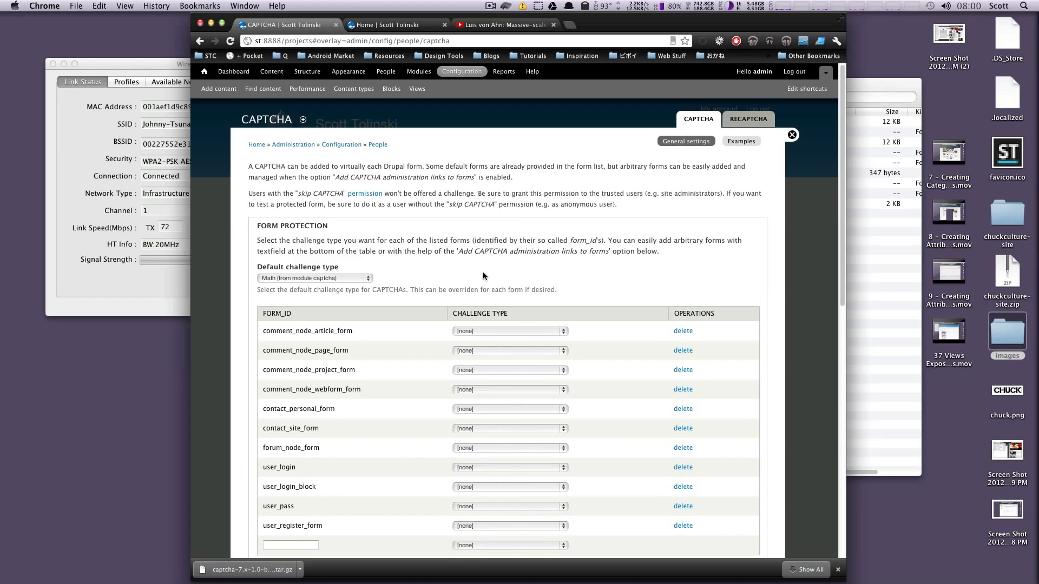
pyautogui.click(365, 278)
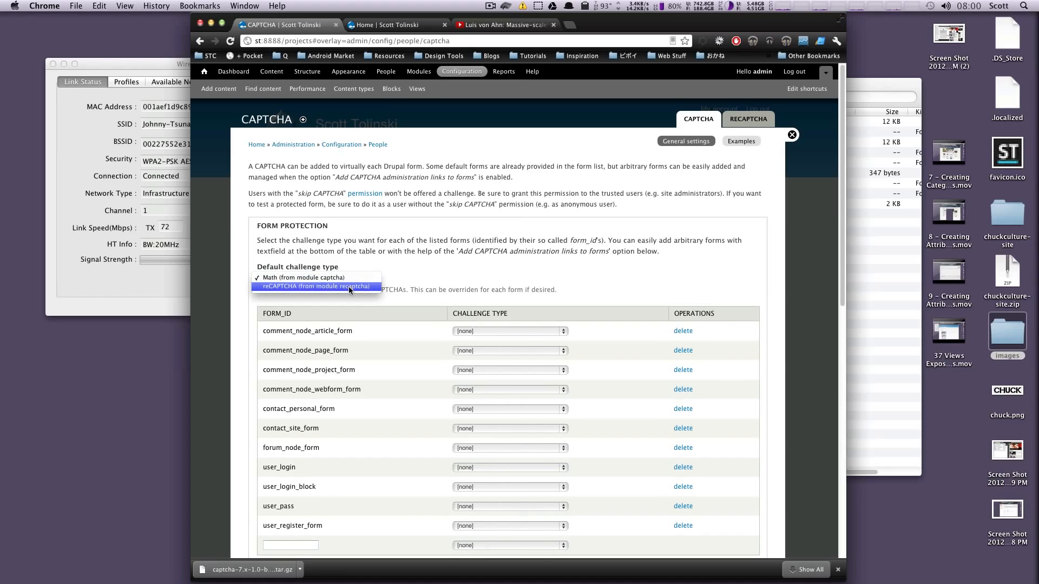
pyautogui.click(348, 287)
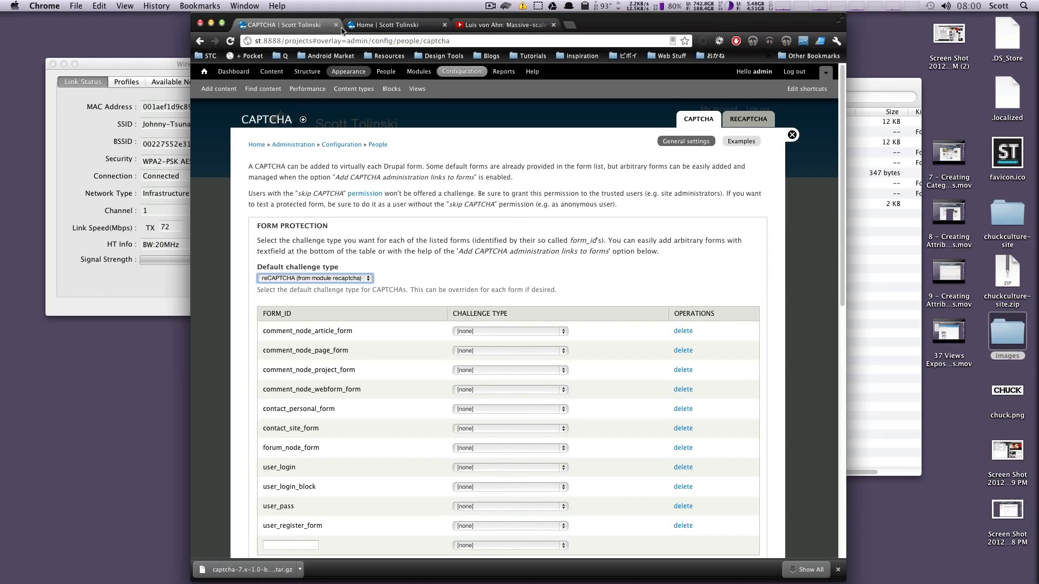
# Open the site's contact page at st:8888/contact in the tab showing the home page
pyautogui.click(375, 25)
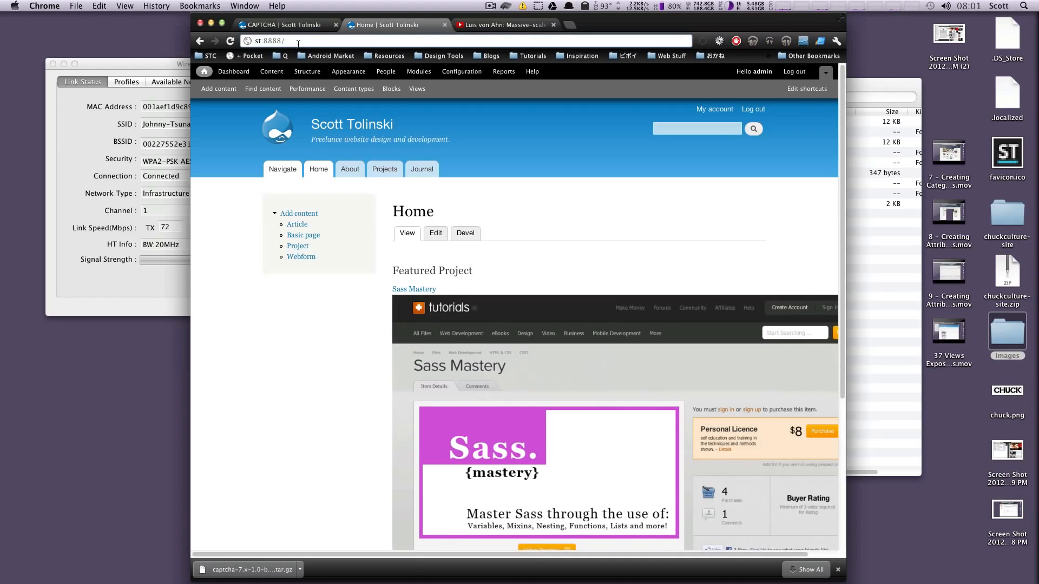
pyautogui.write('co')
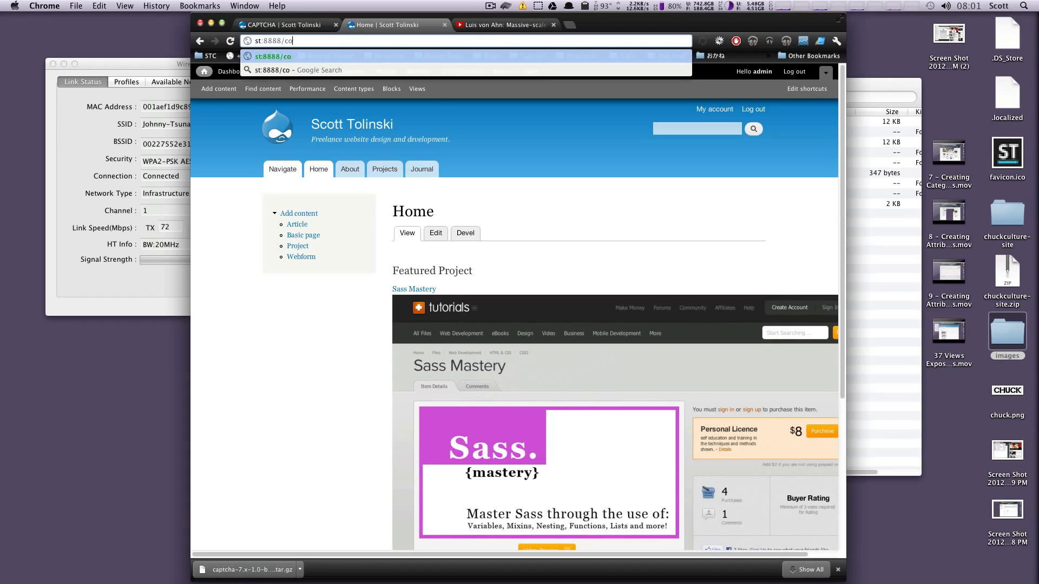
pyautogui.write('ntact')
pyautogui.press('Return')
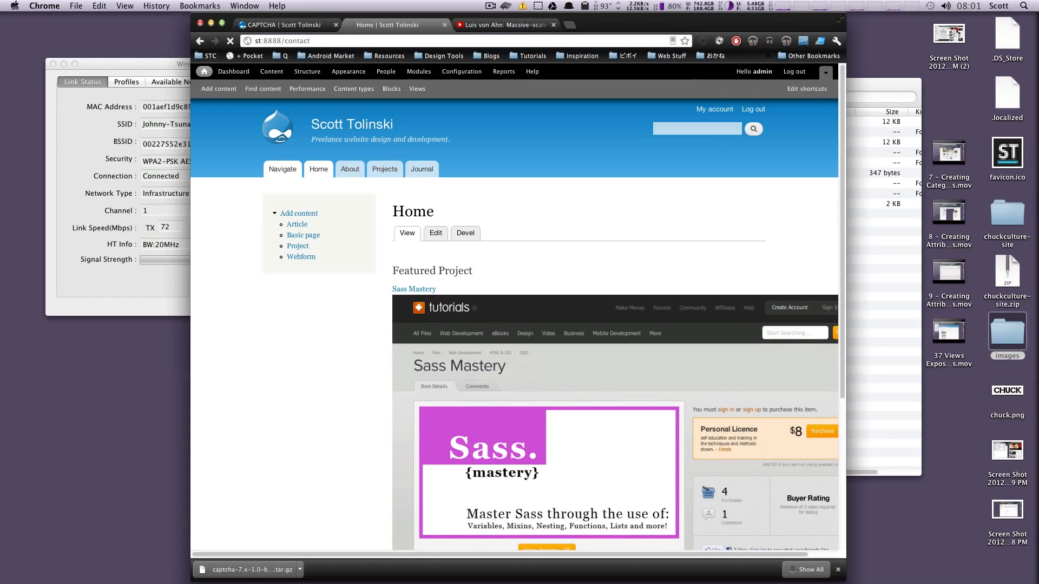
# Inspect the HTML markup around the contact form's Name field
pyautogui.click(367, 285)
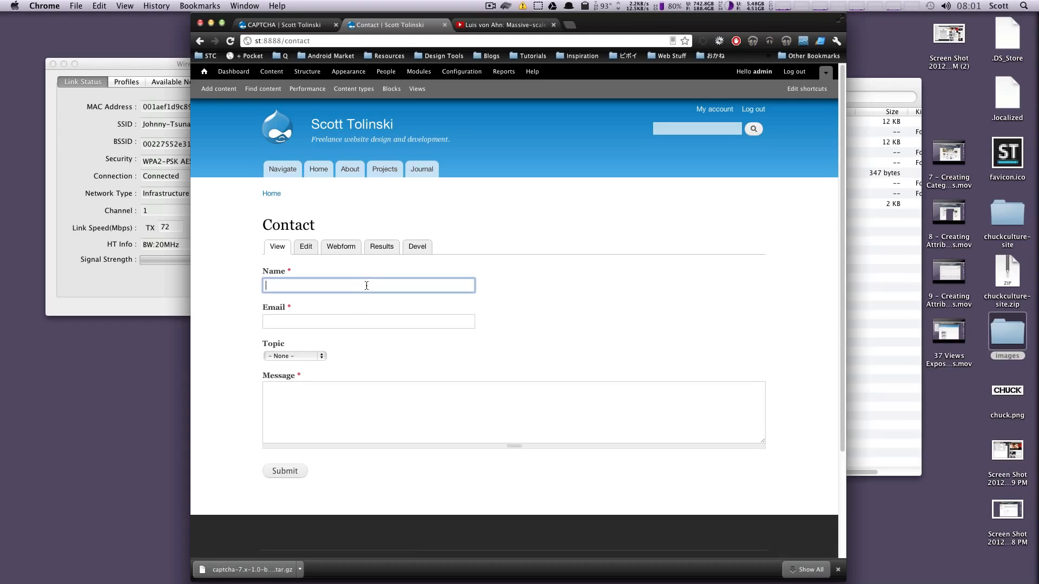
pyautogui.rightClick(368, 284)
pyautogui.click(446, 435)
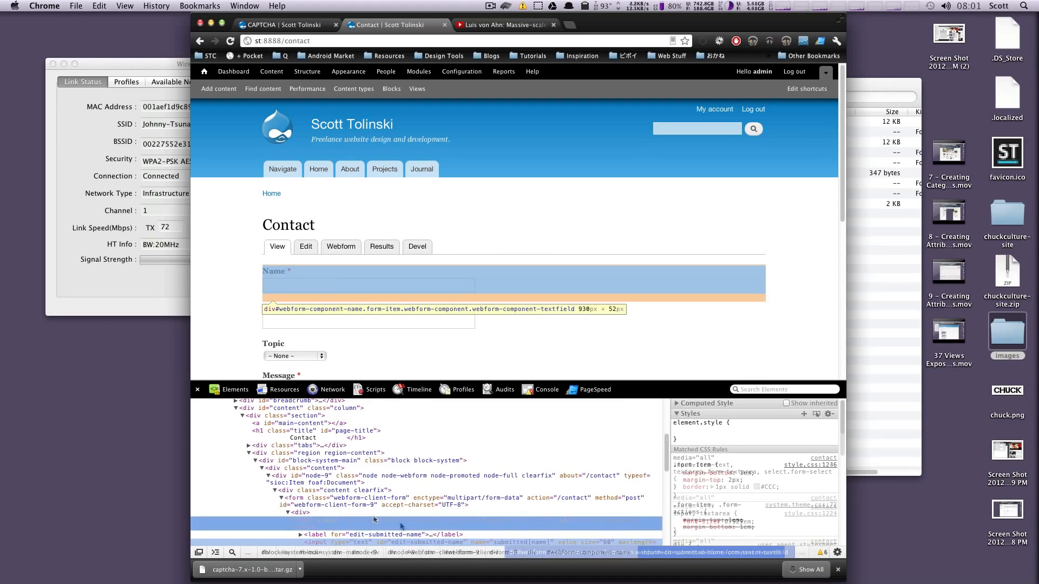
# Copy the contact form's id webform-client-form-9 from the inspected markup and enter it as a new form_id in the CAPTCHA form list
pyautogui.click(341, 507)
pyautogui.doubleClick(345, 506)
pyautogui.press('super+c')
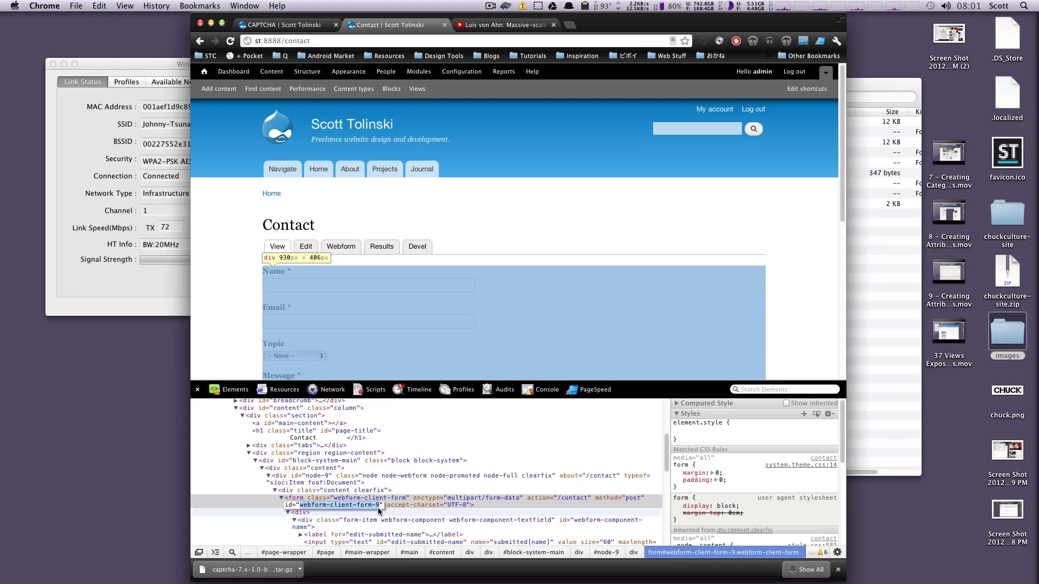
pyautogui.click(384, 200)
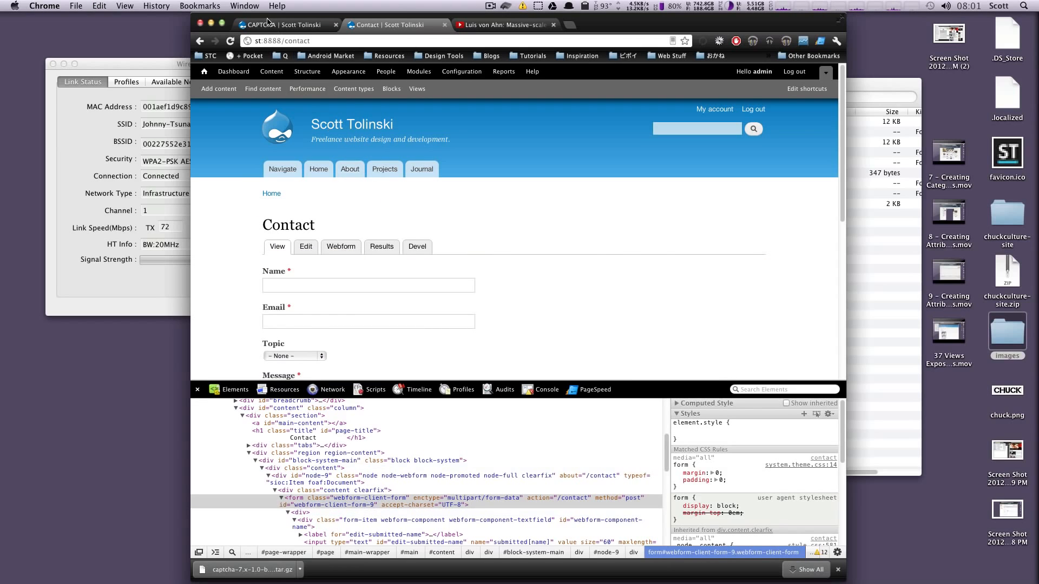
pyautogui.click(282, 25)
pyautogui.scroll(-3, 428, 487)
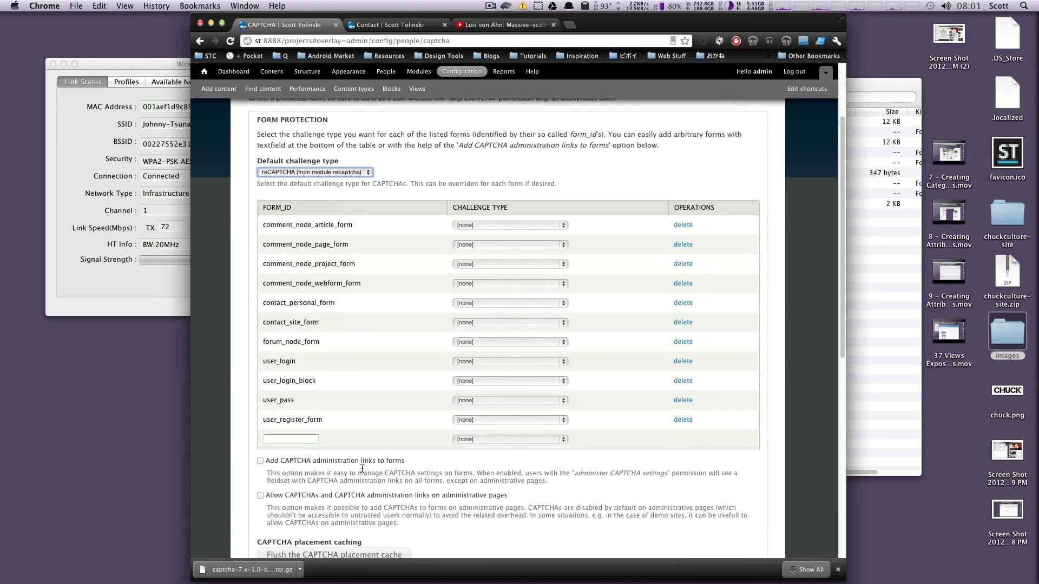
pyautogui.click(302, 437)
pyautogui.press('super+v')
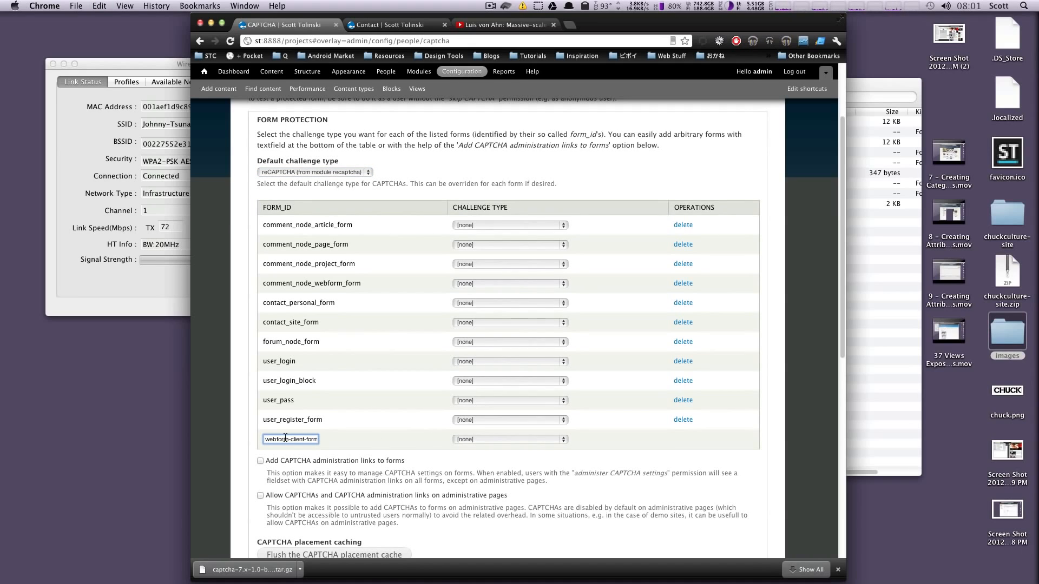
# Replace the hyphens in the new form_id with underscores and set its challenge type to [default challenge type]
pyautogui.moveTo(283, 440); pyautogui.dragTo(311, 440)
pyautogui.click(313, 440)
pyautogui.press('BackSpace')
pyautogui.write('_')
pyautogui.press('BackSpace')
pyautogui.write('_')
pyautogui.press('BackSpace')
pyautogui.write('_')
pyautogui.press('Left')
pyautogui.press('Left')
pyautogui.press('Left')
pyautogui.press('Left')
pyautogui.press('Left')
pyautogui.press('Left')
pyautogui.click(421, 436)
pyautogui.click(482, 438)
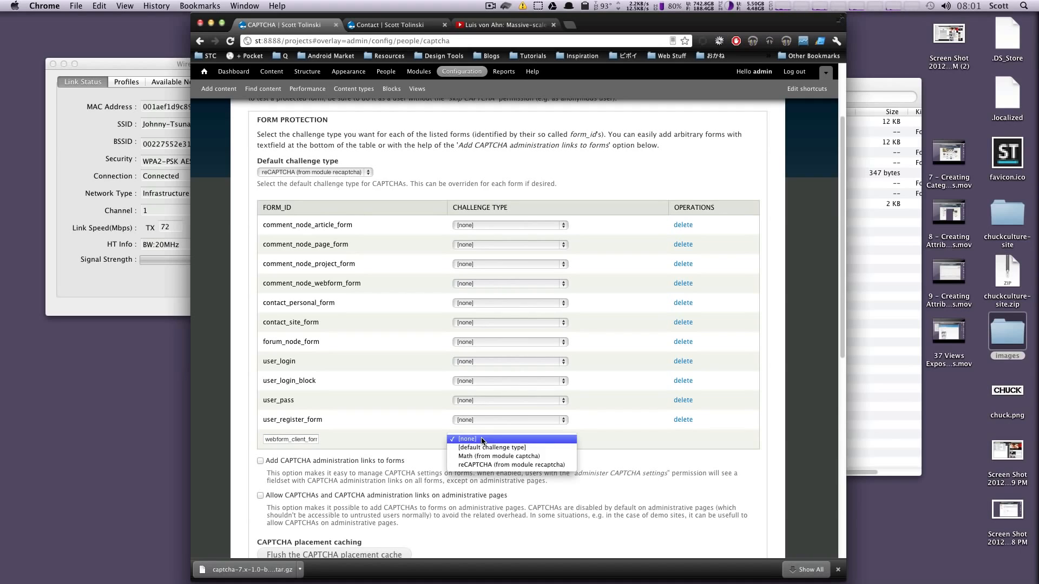
pyautogui.click(511, 448)
# Review the administration link, description, validation and persistence options, and save the CAPTCHA configuration
pyautogui.scroll(-4, 417, 446)
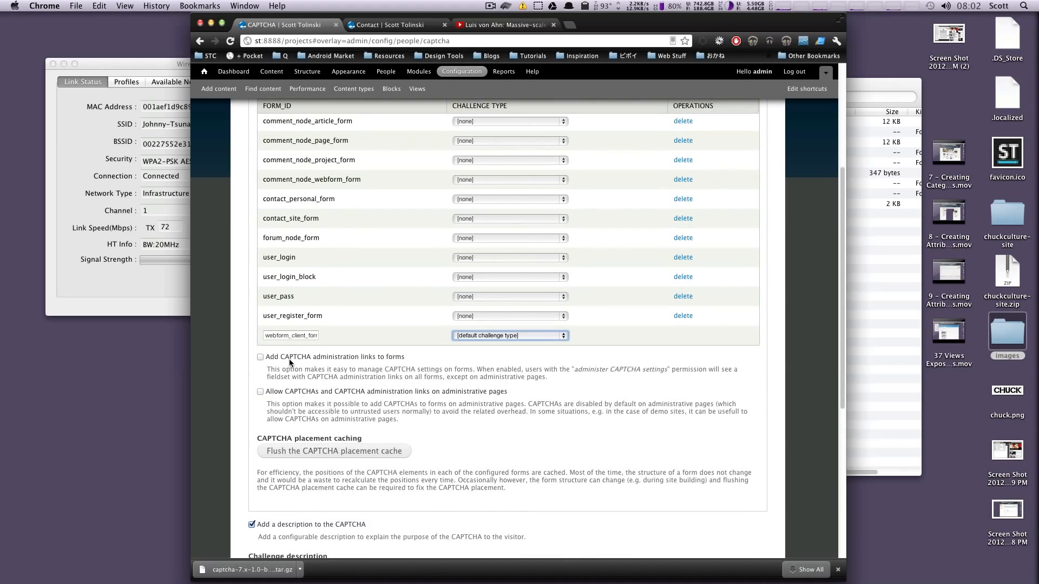
pyautogui.moveTo(301, 357); pyautogui.dragTo(405, 358)
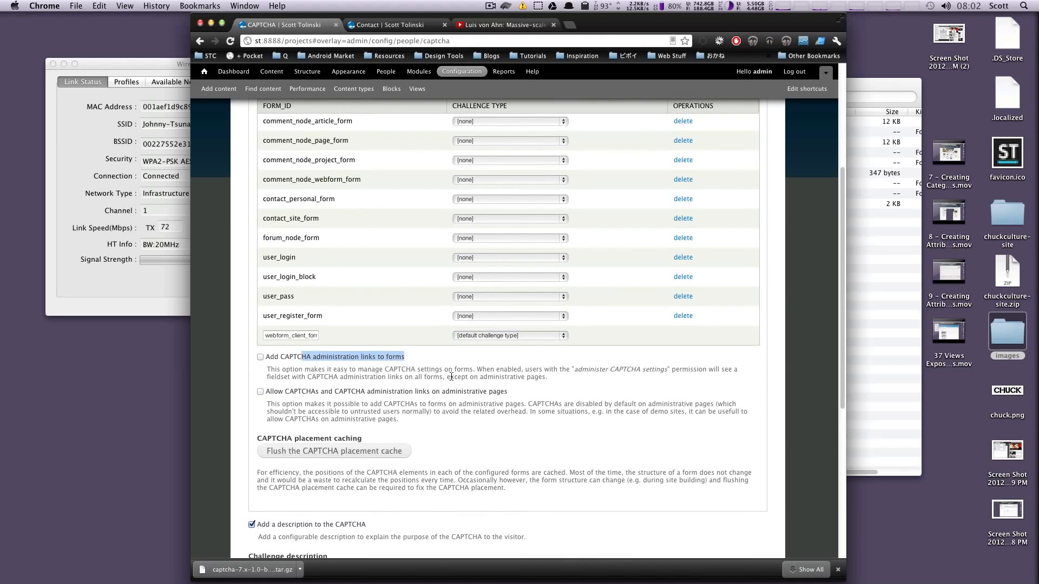
pyautogui.moveTo(364, 370); pyautogui.dragTo(546, 374)
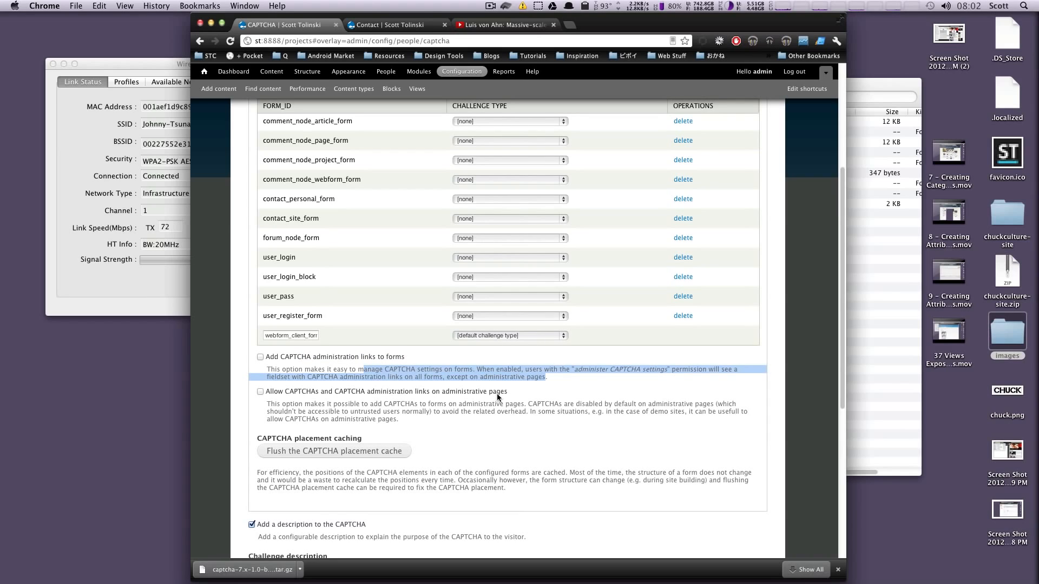
pyautogui.scroll(-3, 425, 420)
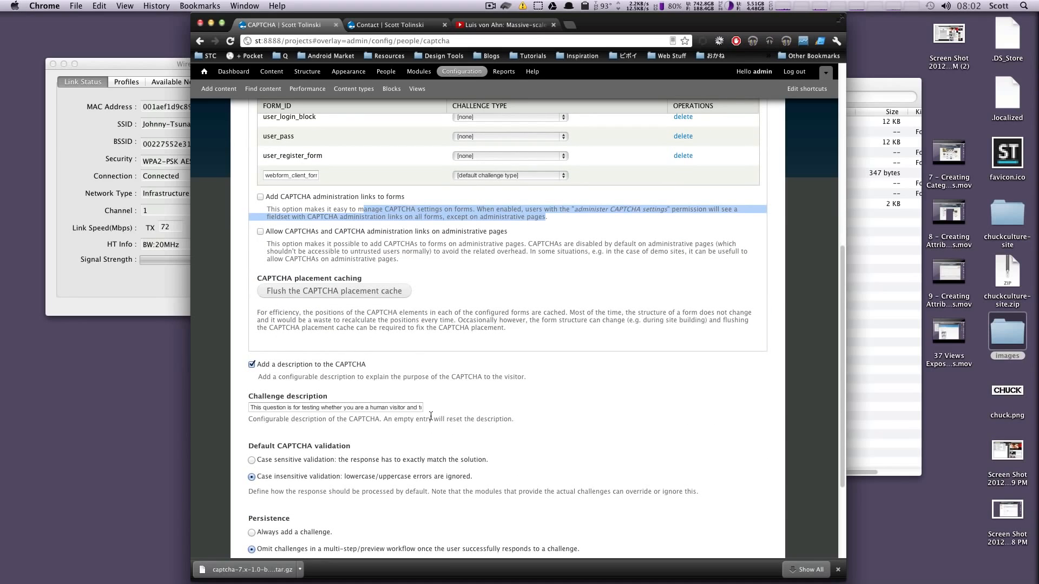
pyautogui.scroll(-3, 395, 367)
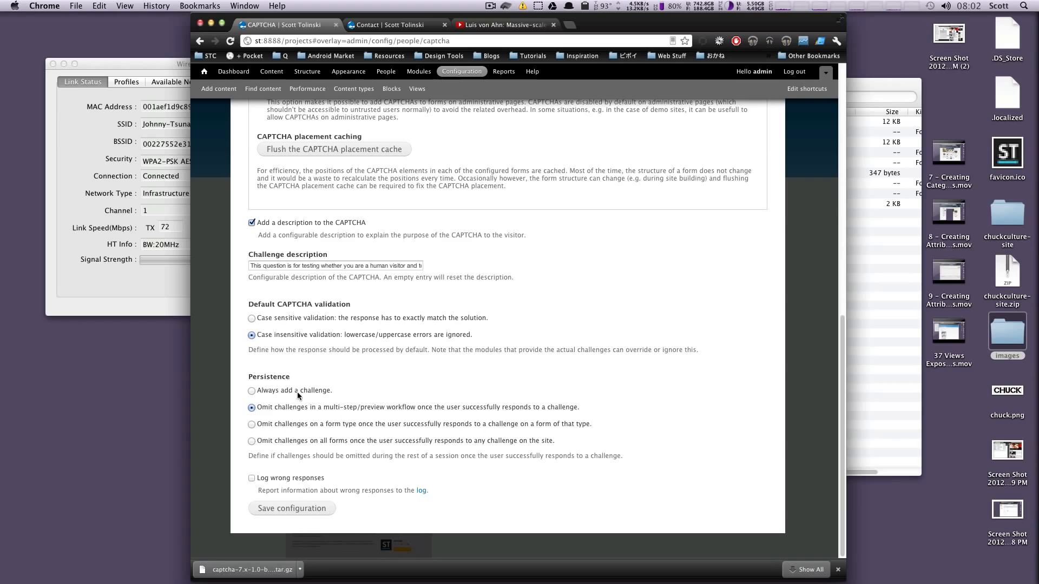
pyautogui.moveTo(298, 391); pyautogui.dragTo(348, 409)
pyautogui.click(305, 411)
pyautogui.click(276, 508)
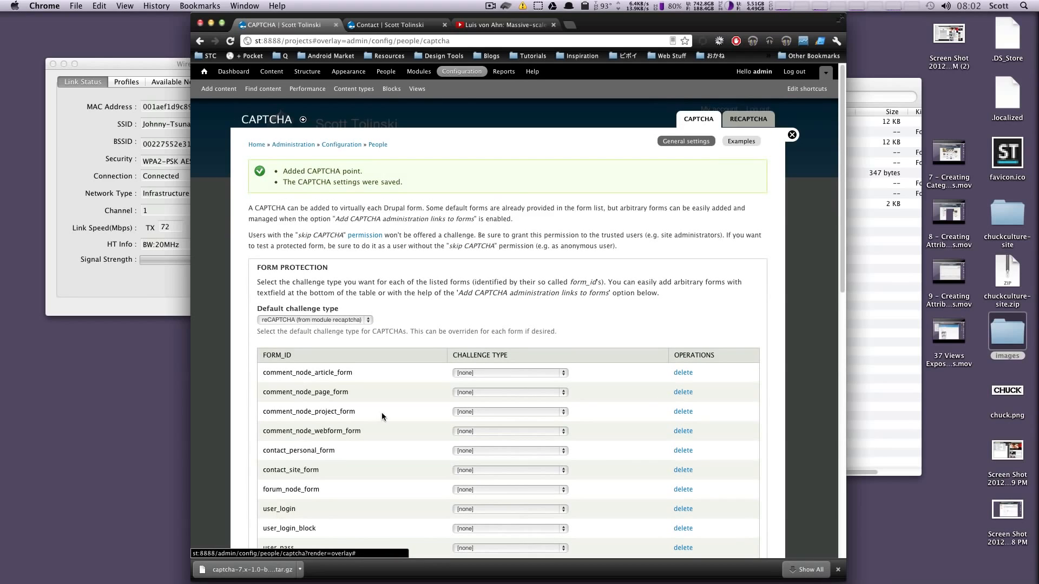
# Open the reCAPTCHA key settings and bring up the linked reCAPTCHA.net key registration page in a new tab
pyautogui.click(746, 119)
pyautogui.click(385, 167)
pyautogui.click(400, 167)
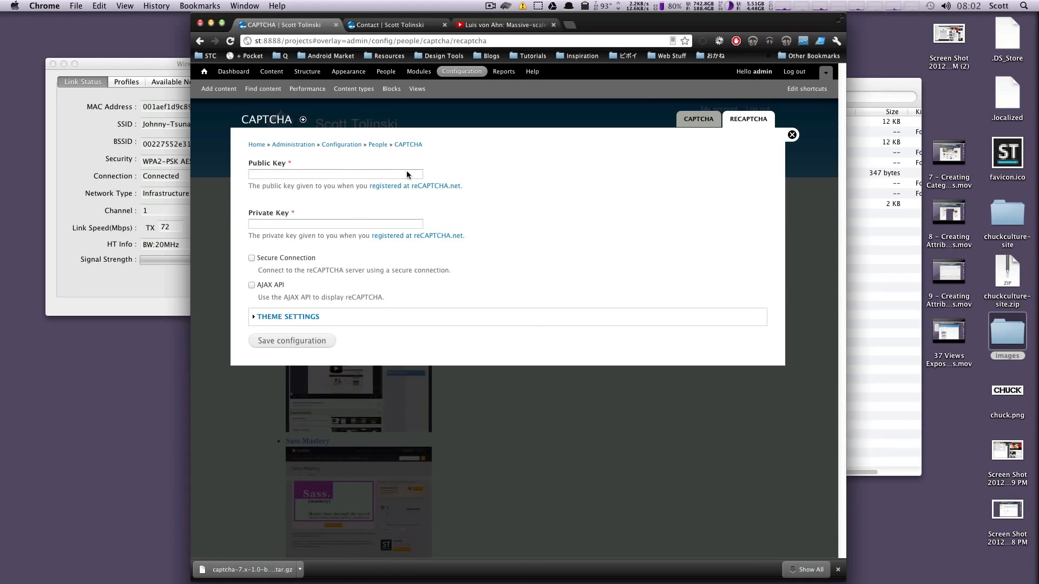
pyautogui.click(275, 211)
pyautogui.click(373, 175)
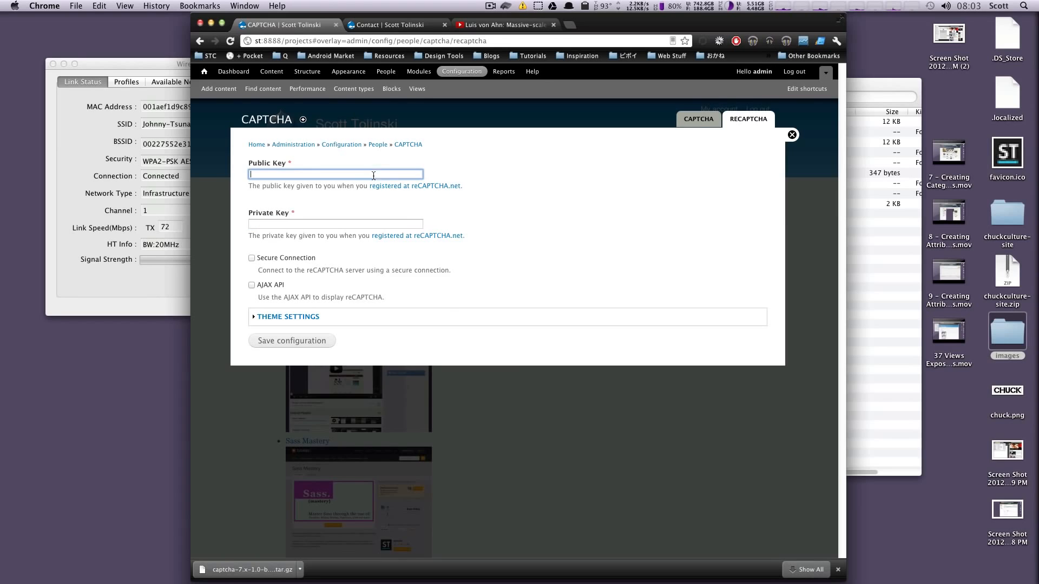
pyautogui.rightClick(416, 187)
pyautogui.click(528, 188)
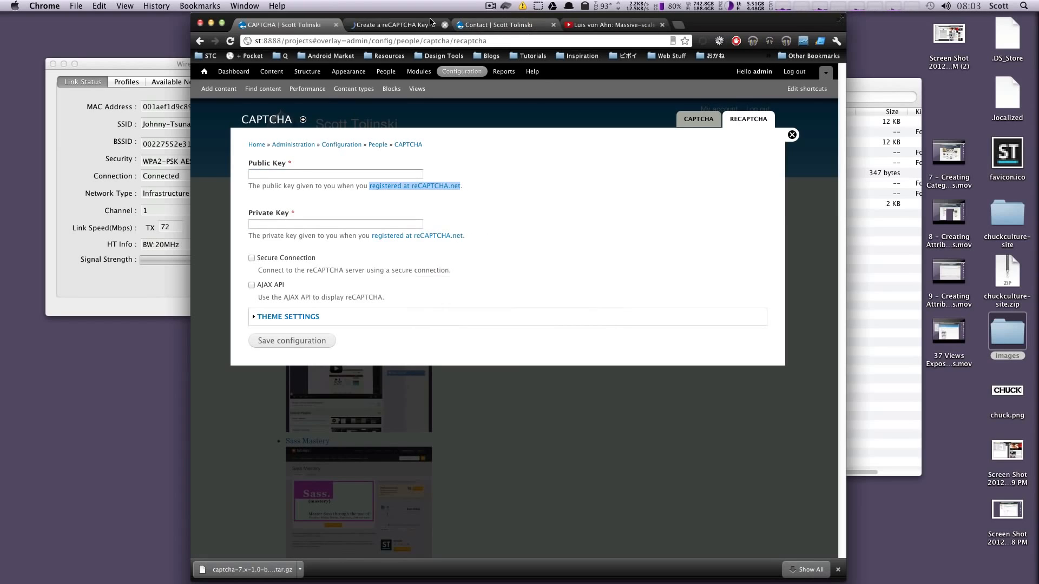
pyautogui.click(402, 23)
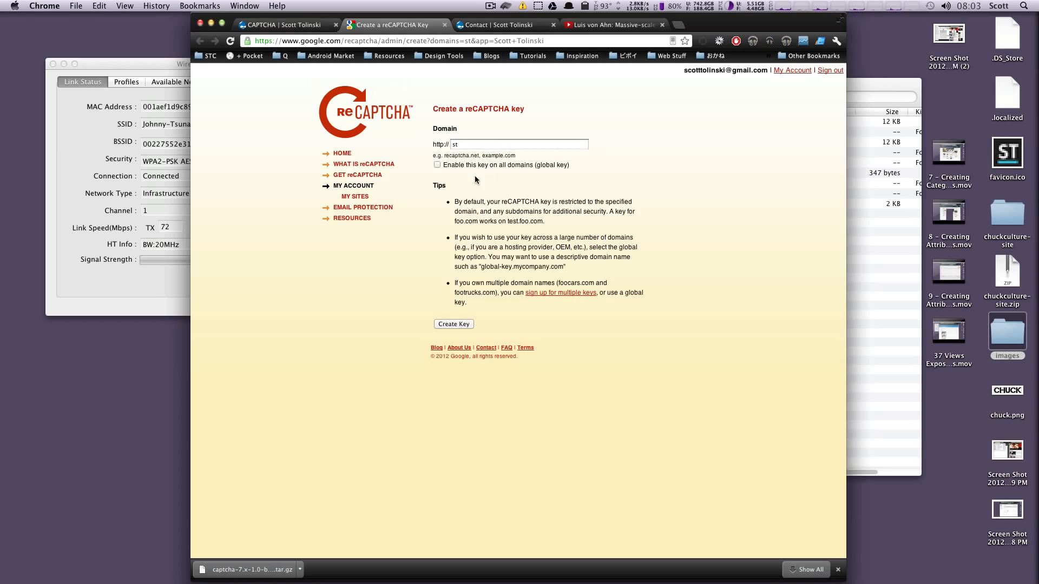
pyautogui.moveTo(487, 185)
pyautogui.mouseDown()
pyautogui.moveTo(451, 206)
pyautogui.moveTo(466, 184)
pyautogui.mouseUp()
pyautogui.click(303, 24)
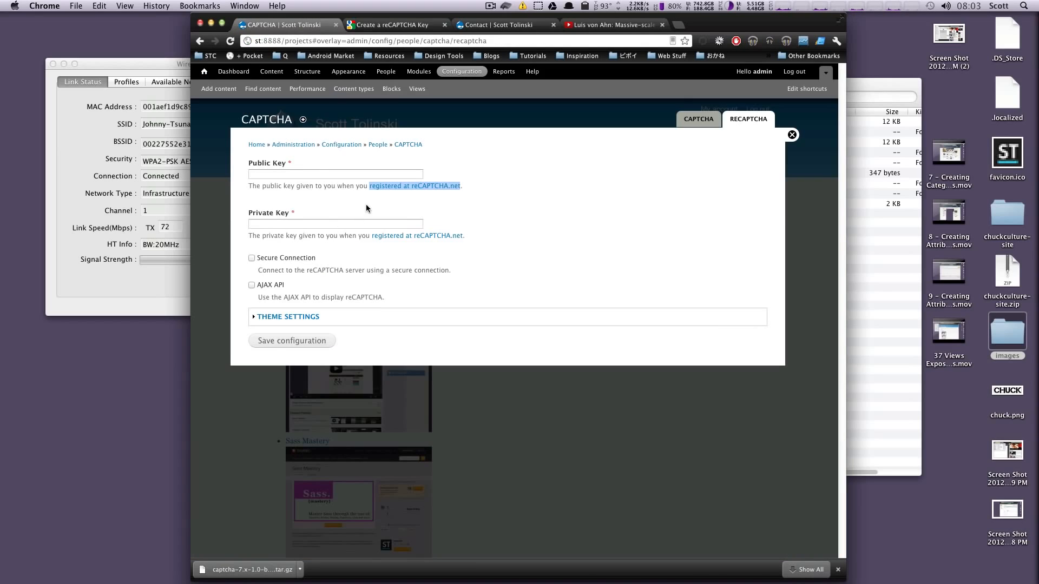
pyautogui.press('Tab')
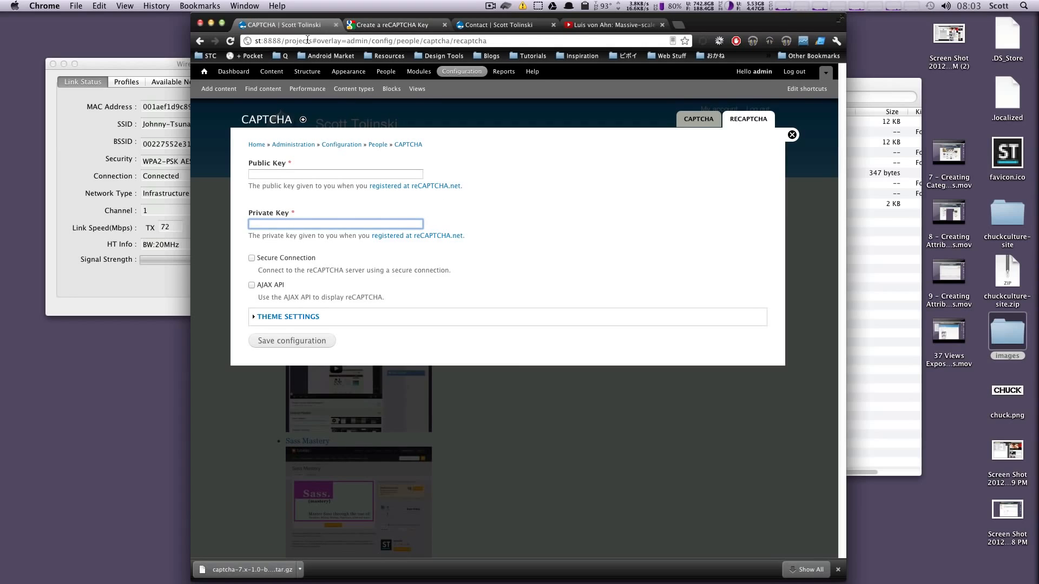
pyautogui.moveTo(282, 41); pyautogui.dragTo(256, 40)
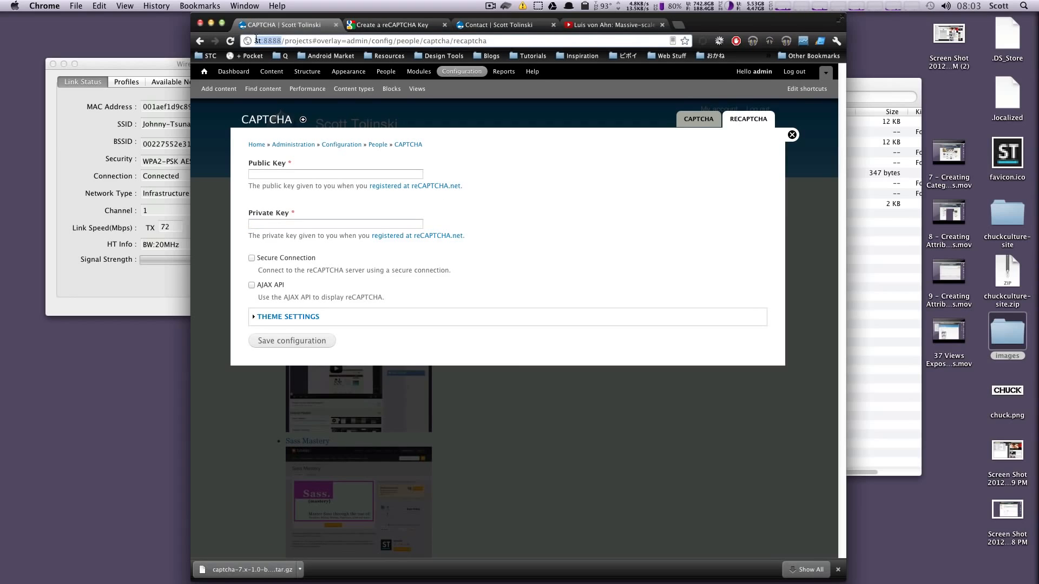
pyautogui.click(368, 25)
pyautogui.write('http://st:8888/')
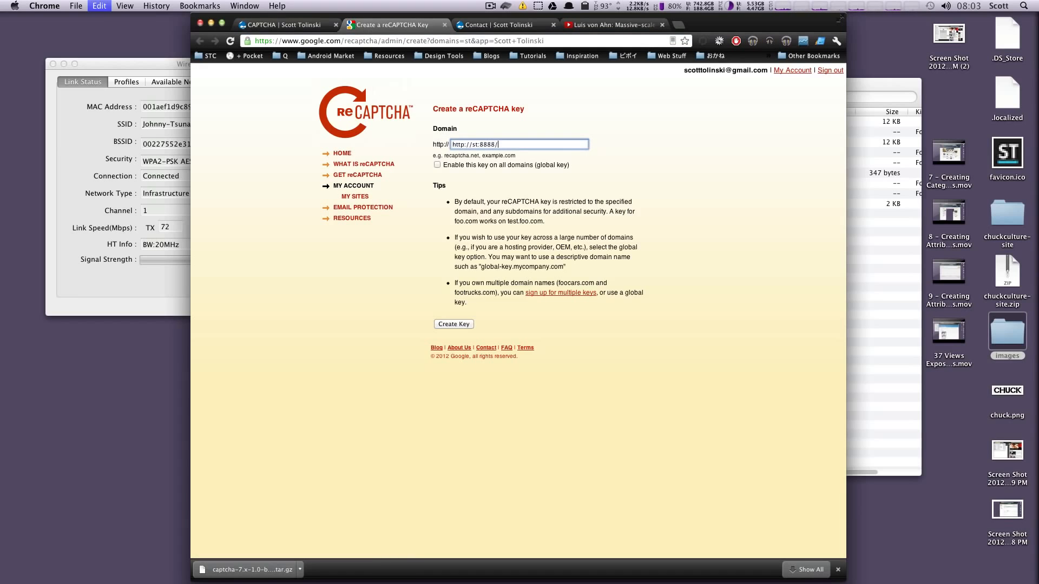
pyautogui.moveTo(471, 144); pyautogui.dragTo(451, 144)
pyautogui.press('BackSpace')
pyautogui.click(455, 324)
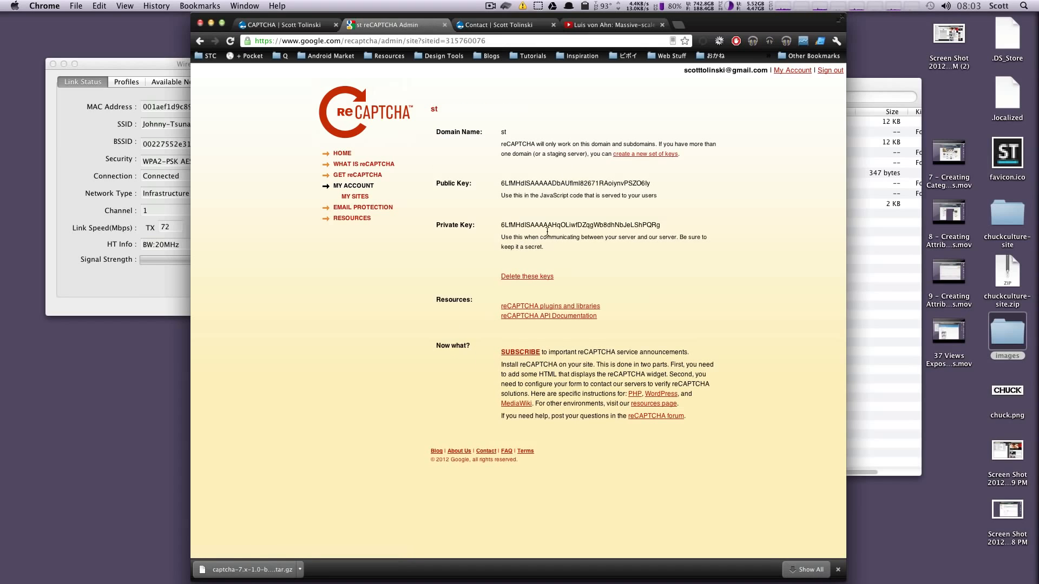
# Copy the generated public key and paste it into the Public Key field of the site's reCAPTCHA settings
pyautogui.moveTo(652, 183); pyautogui.dragTo(499, 183)
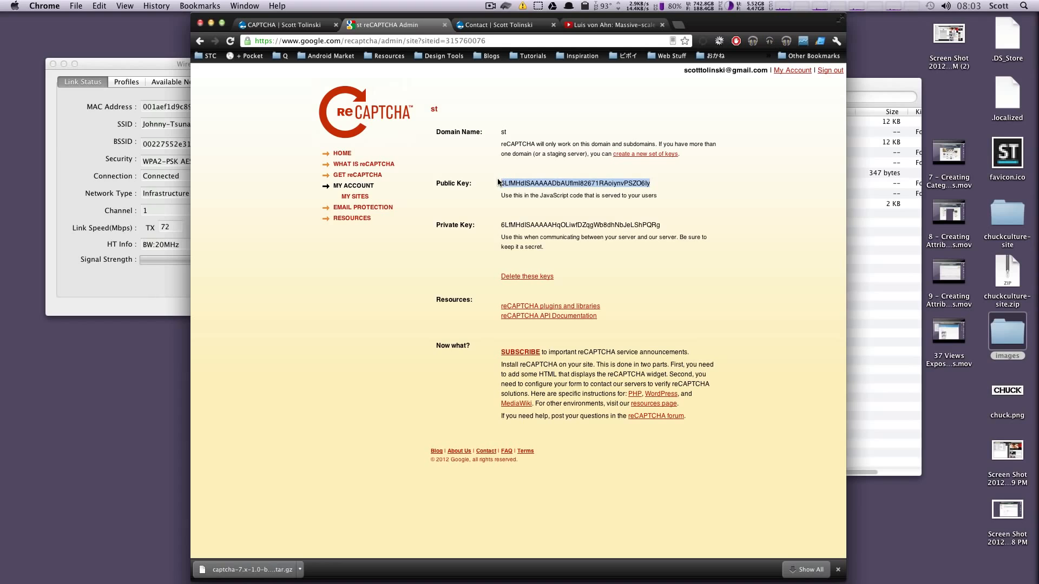
pyautogui.press('super+c')
pyautogui.click(309, 26)
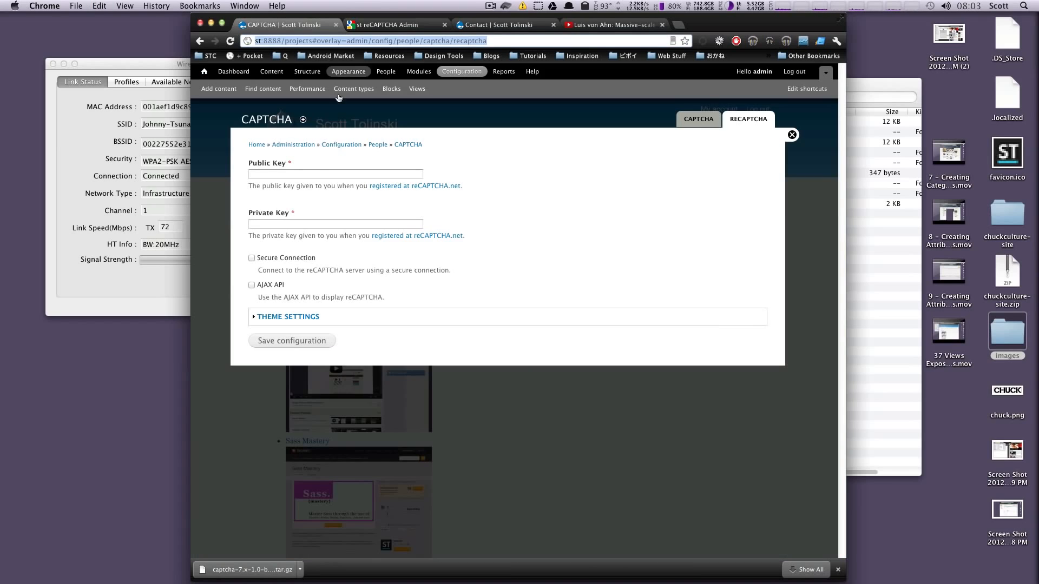
pyautogui.click(304, 172)
pyautogui.press('super+v')
# Copy the generated private key into the Private Key field, save the reCAPTCHA configuration and close the settings overlay
pyautogui.click(297, 228)
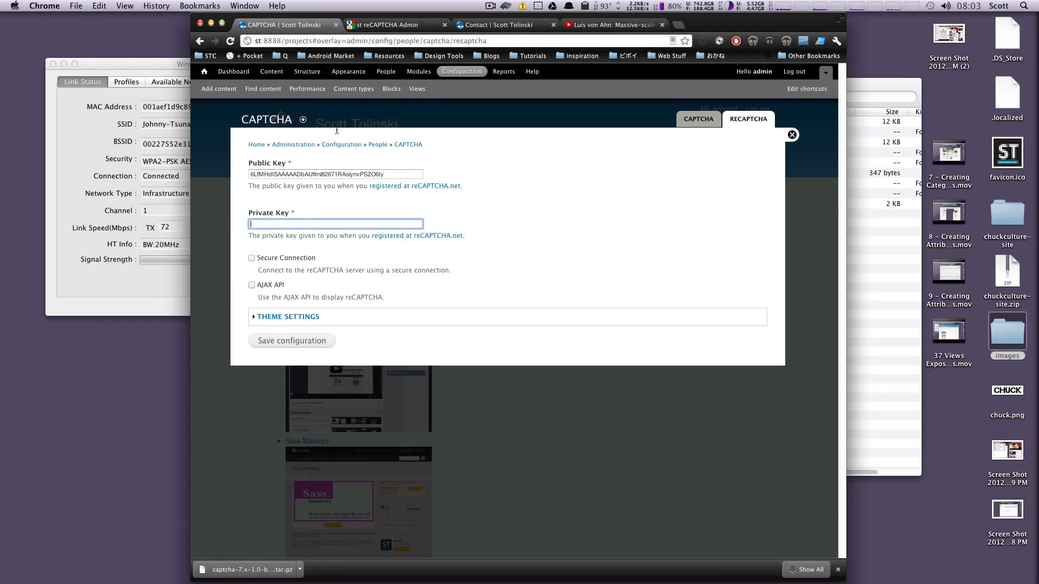
pyautogui.click(389, 25)
pyautogui.moveTo(664, 228); pyautogui.dragTo(499, 226)
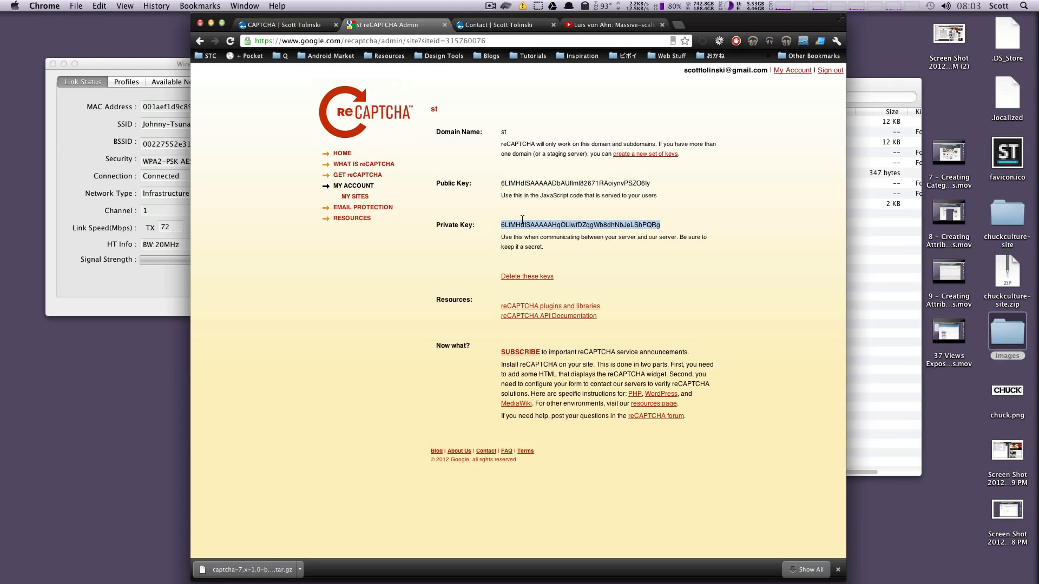
pyautogui.press('super+c')
pyautogui.click(287, 25)
pyautogui.press('super+v')
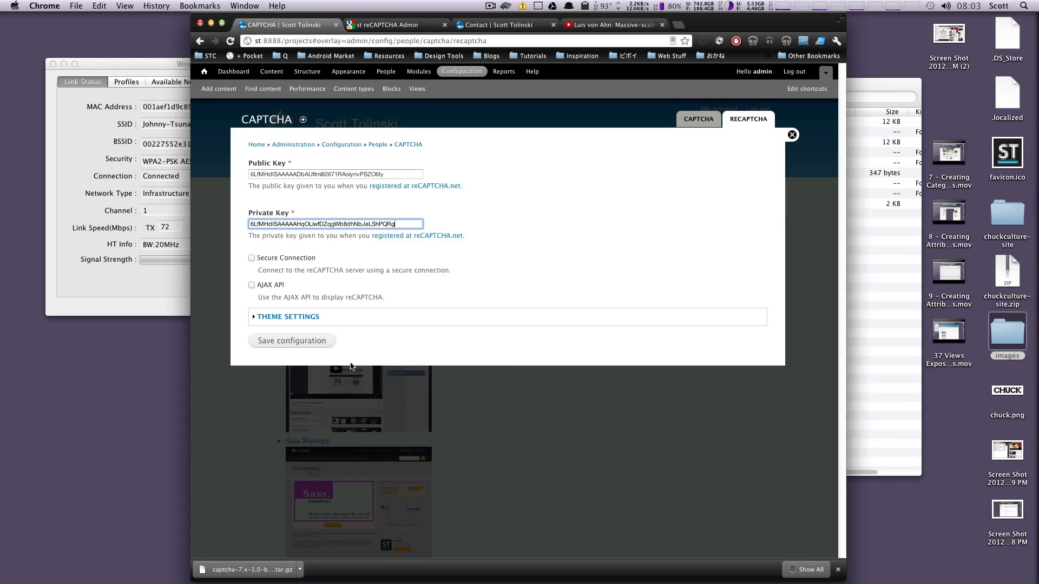
pyautogui.click(308, 346)
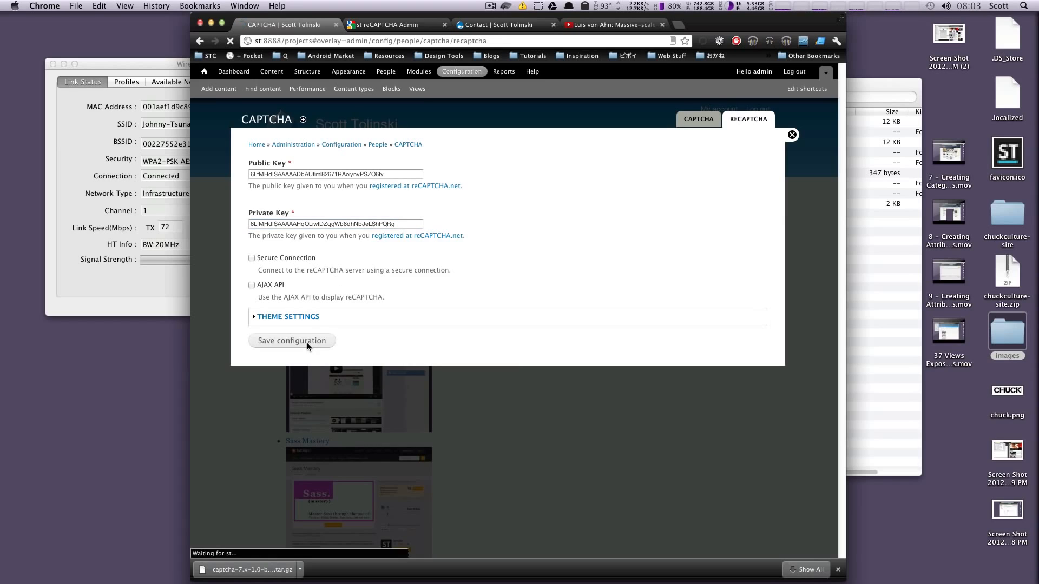
pyautogui.click(792, 134)
# Move the contact page's tab ahead of the reCAPTCHA admin tab and close the developer tools on it
pyautogui.click(387, 25)
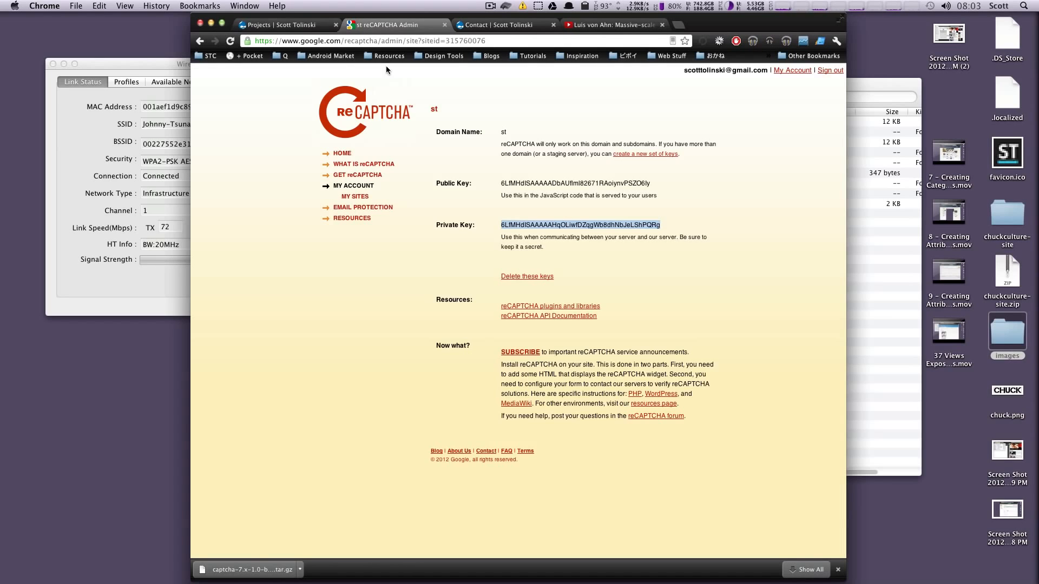
pyautogui.moveTo(479, 26); pyautogui.dragTo(374, 26)
pyautogui.click(366, 40)
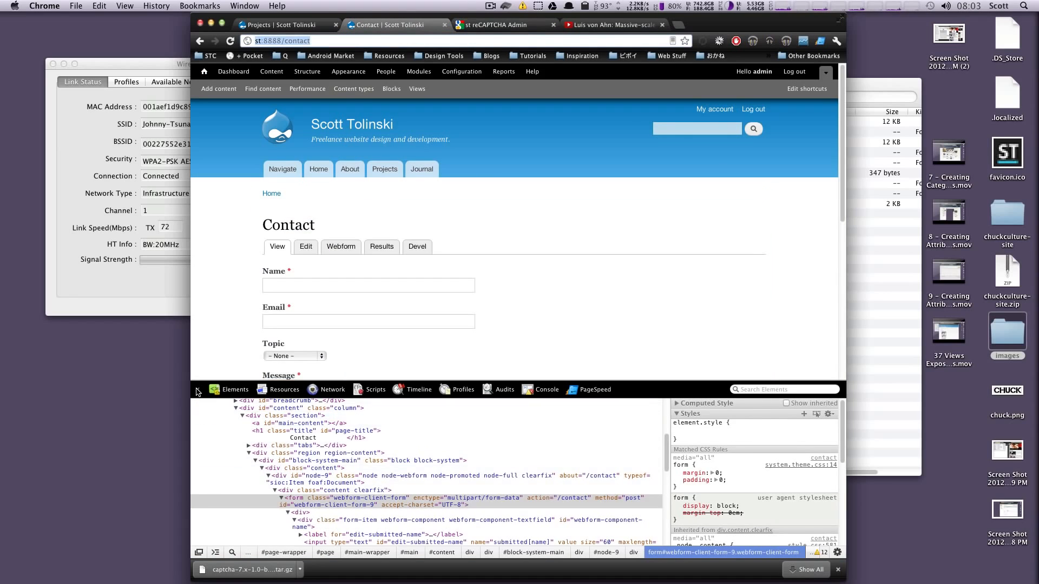
pyautogui.click(198, 389)
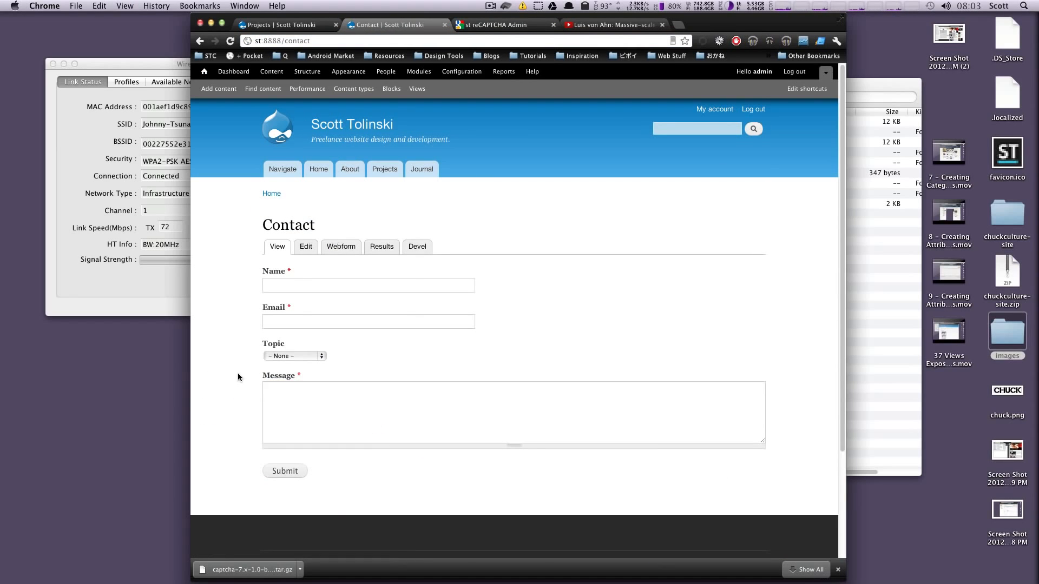
# Open the contact page st:8888/contact in a new incognito window and load it a second time to check the CAPTCHA as an anonymous visitor
pyautogui.click(327, 26)
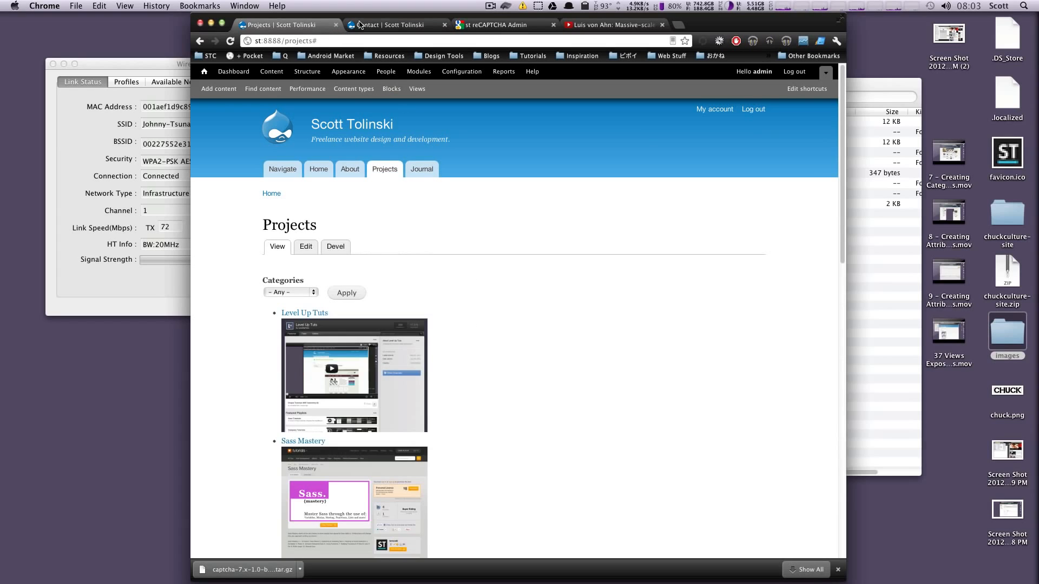
pyautogui.click(357, 25)
pyautogui.click(327, 44)
pyautogui.press('super+c')
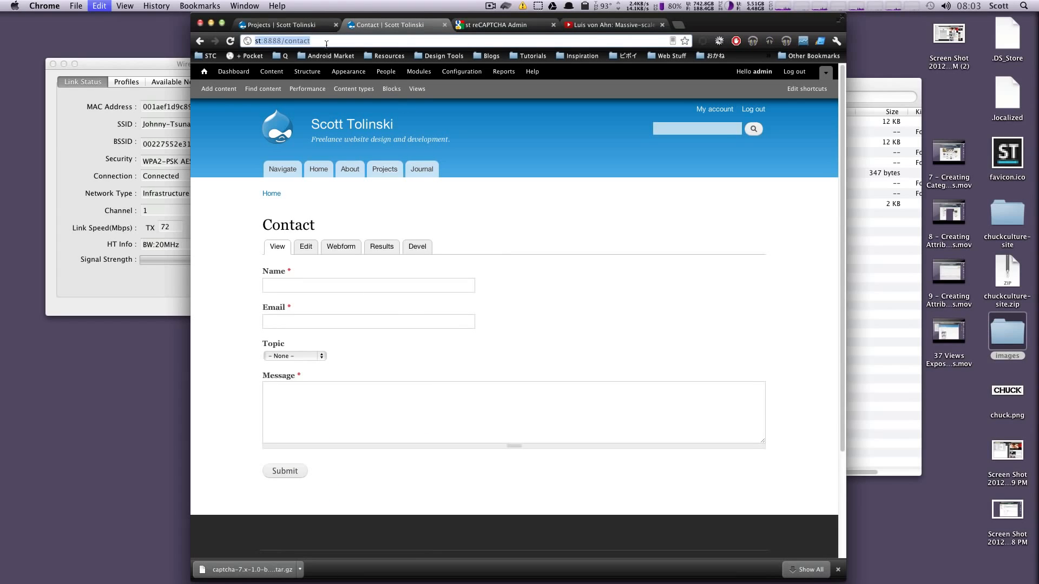
pyautogui.press('super+shift+n')
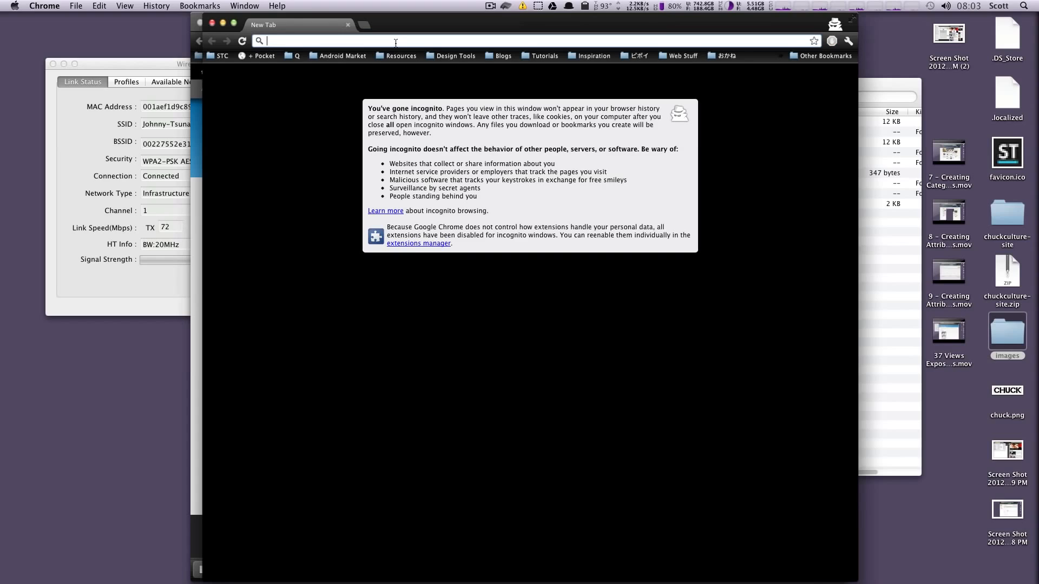
pyautogui.press('super+v')
pyautogui.press('Return')
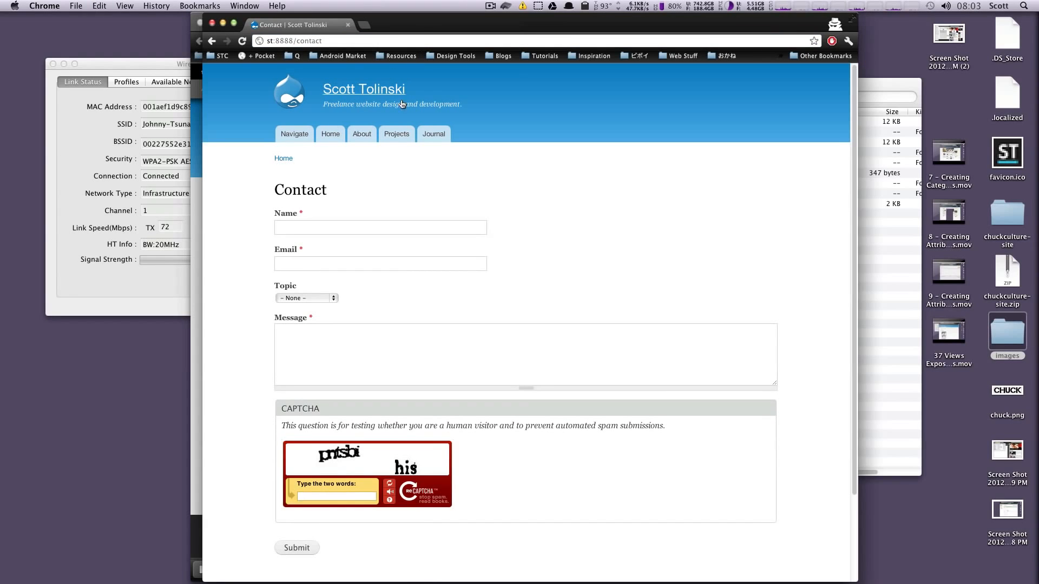
pyautogui.press('super+t')
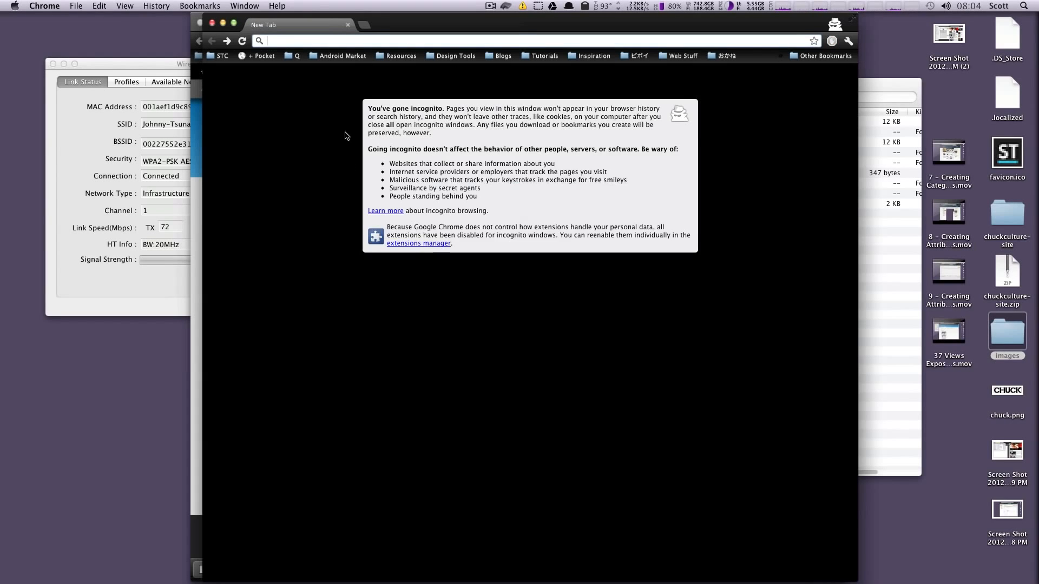
pyautogui.press('super+v')
pyautogui.press('Return')
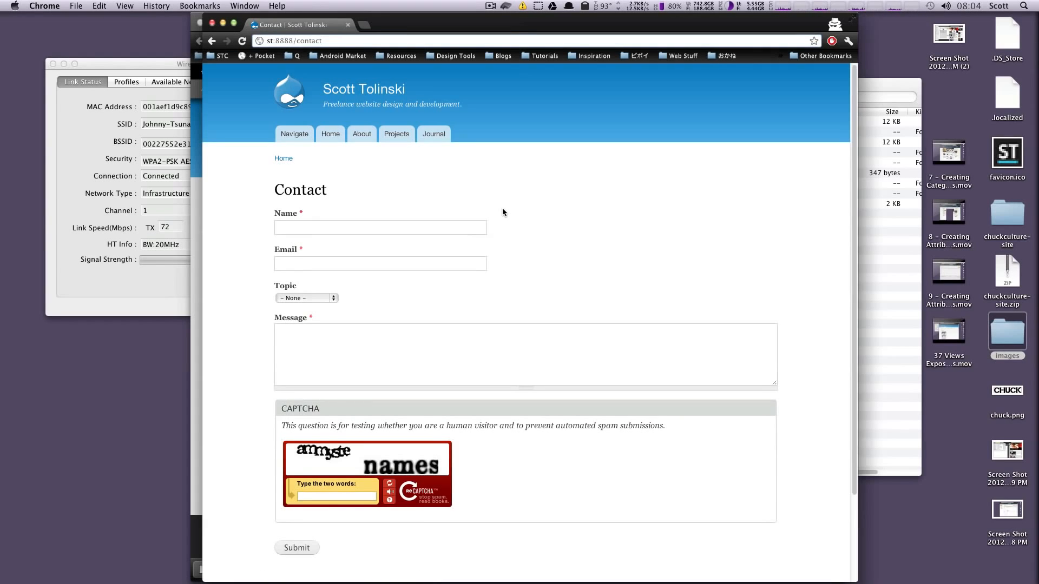
# Compare the anonymous contact form and its CAPTCHA with the logged-in admin's version, then return to the incognito window
pyautogui.scroll(-4, 502, 213)
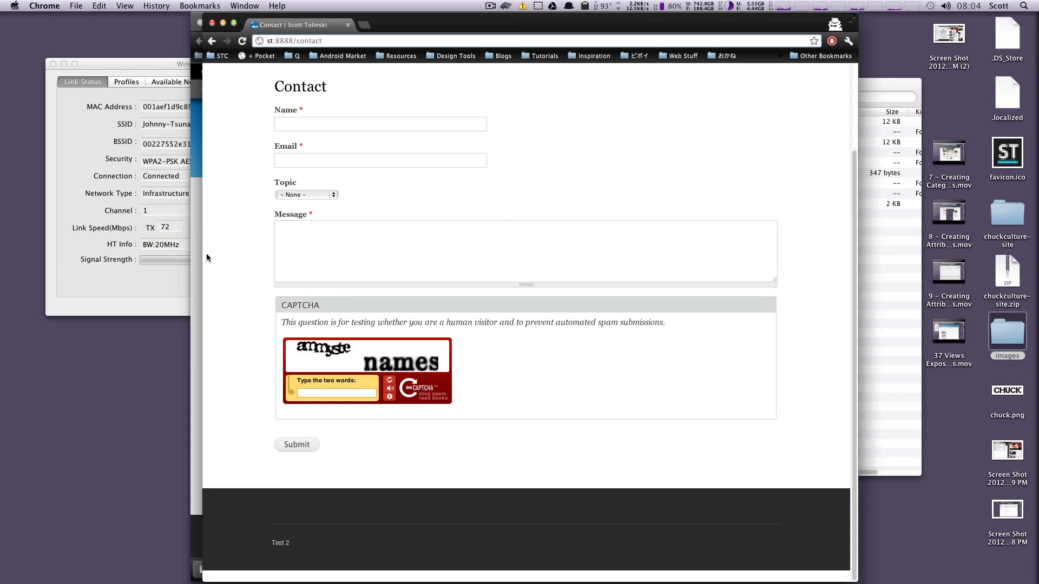
pyautogui.press('super+w')
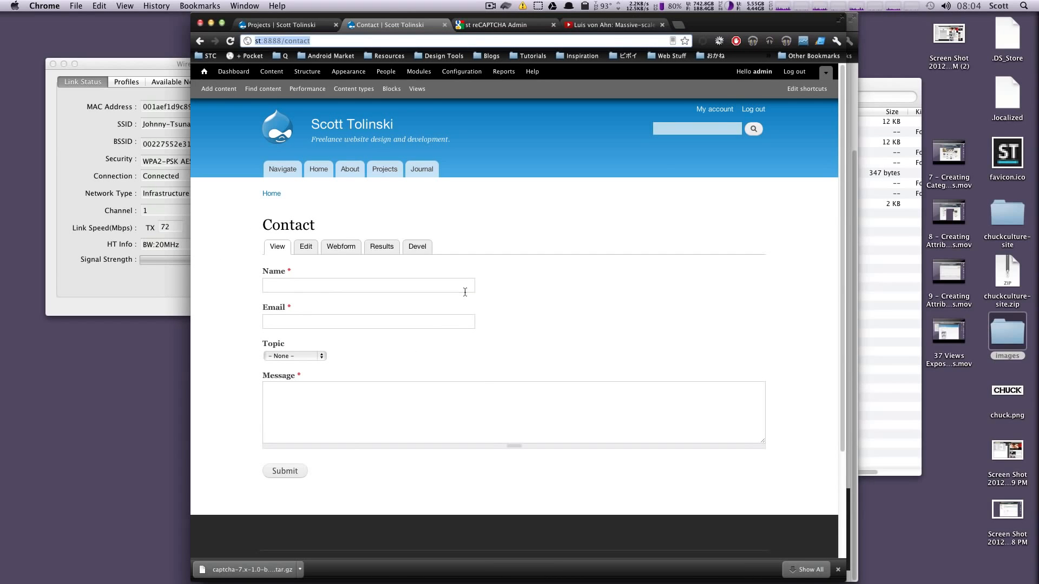
pyautogui.click(856, 34)
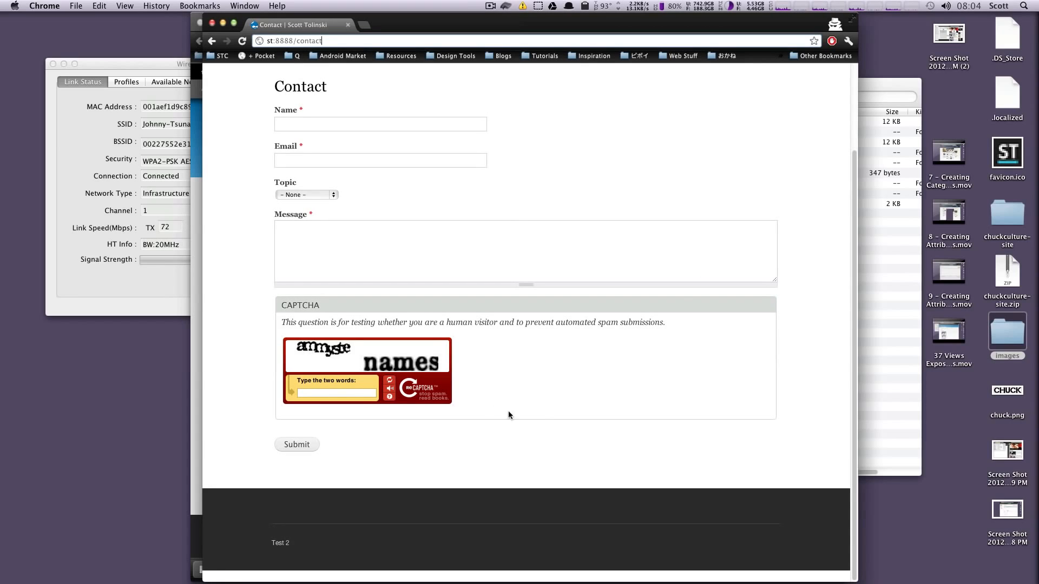
# Focus the reCAPTCHA answer field on the anonymous contact form and request new word challenges several times
pyautogui.click(333, 395)
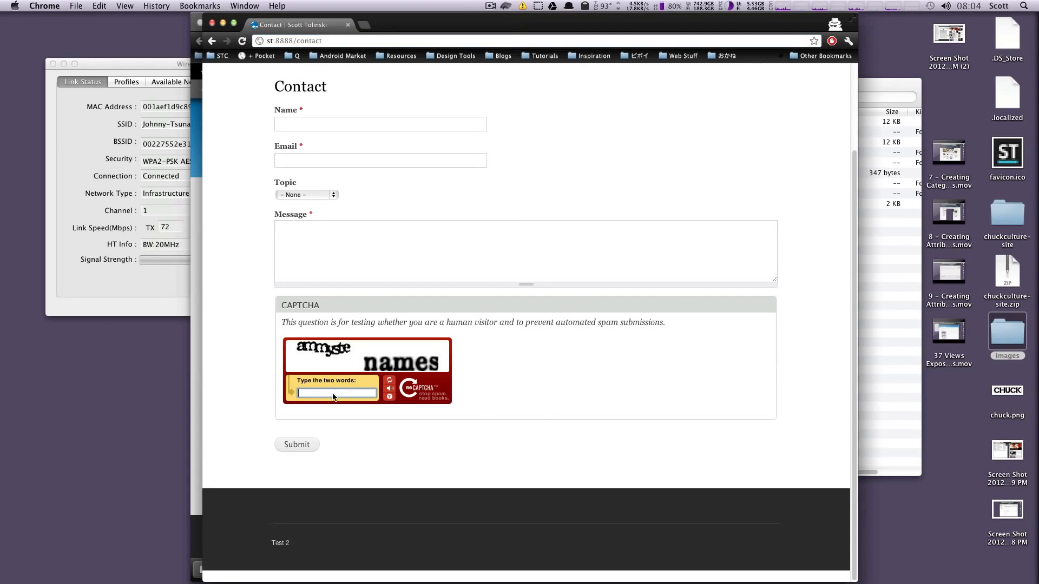
pyautogui.click(389, 382)
pyautogui.click(389, 382)
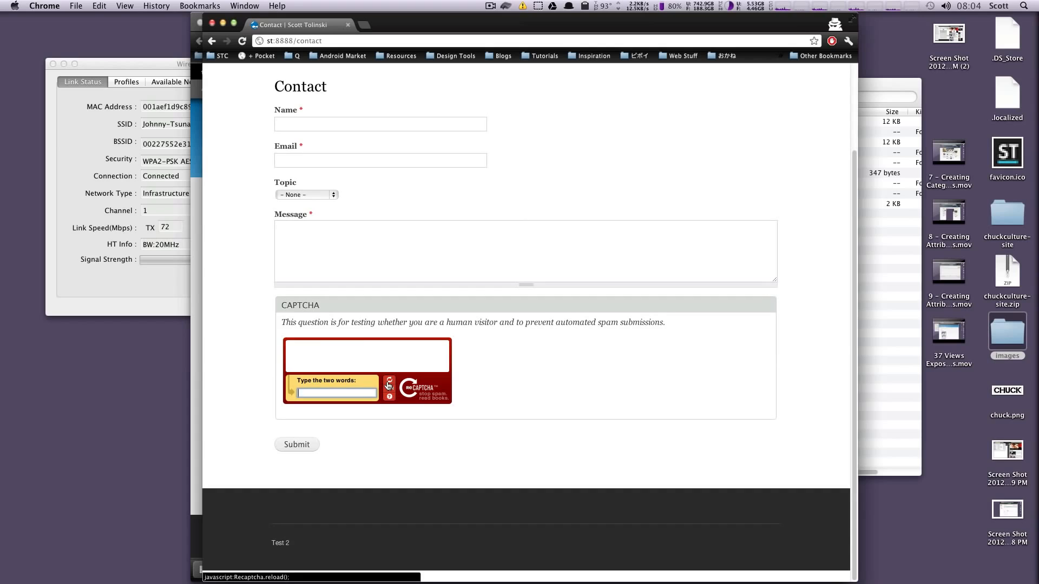
pyautogui.click(388, 383)
pyautogui.click(388, 384)
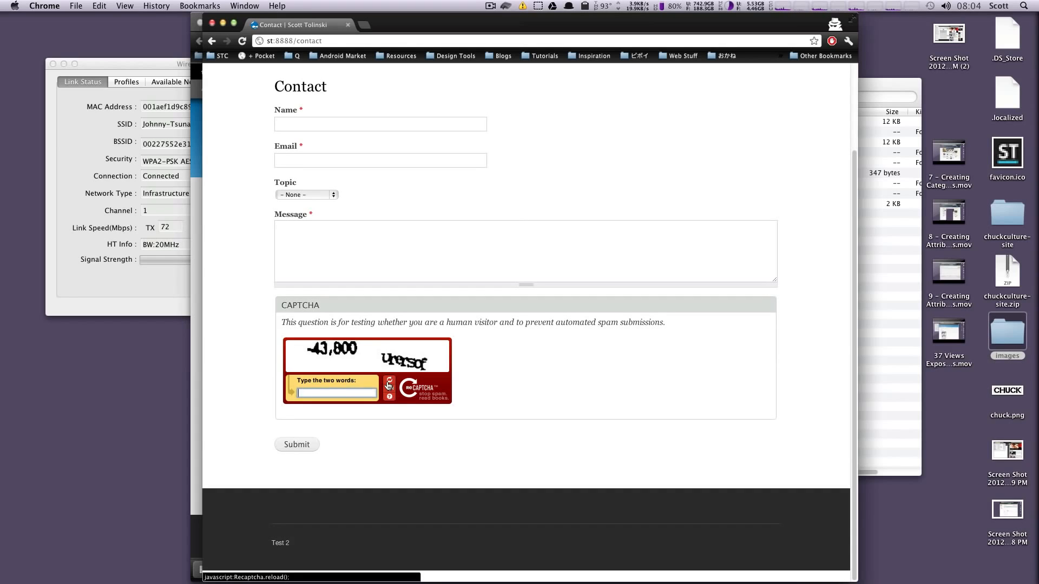
pyautogui.click(388, 383)
pyautogui.click(388, 384)
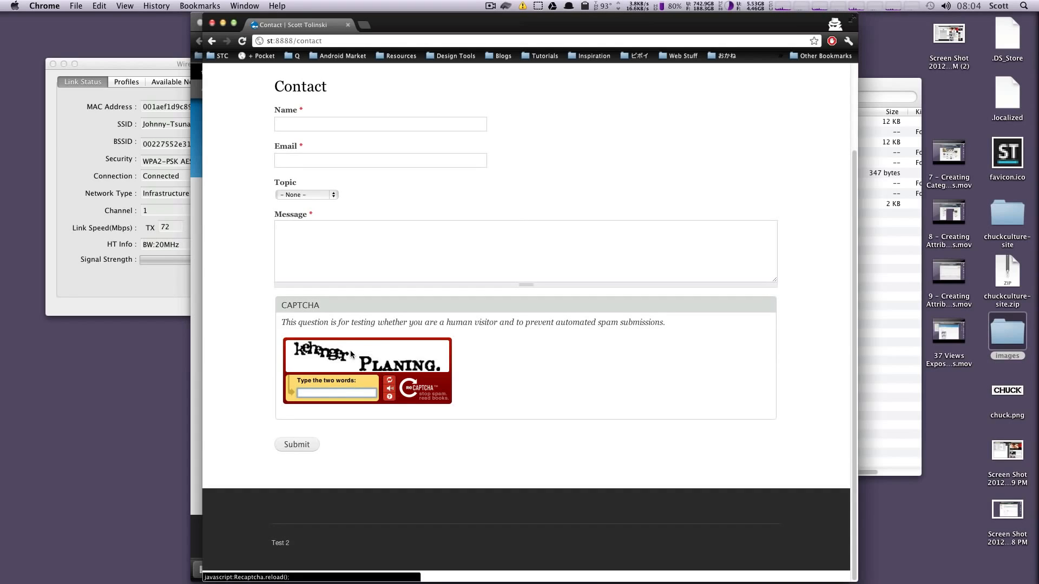
pyautogui.click(393, 382)
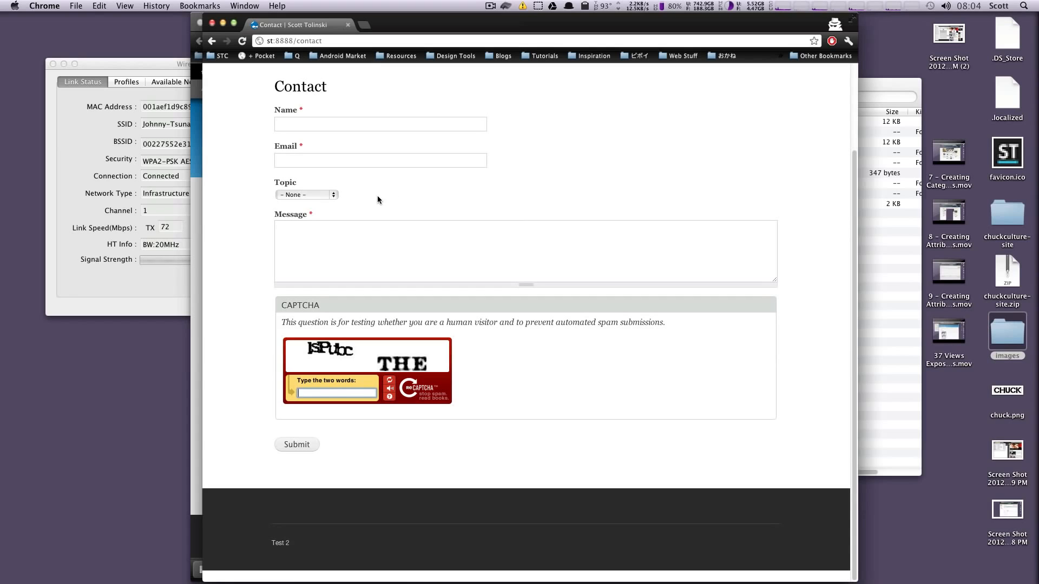
# Return to the regular browser window and show the YouTube talk "Massive-scale online collaboration", highlighting and deselecting its title
pyautogui.click(197, 170)
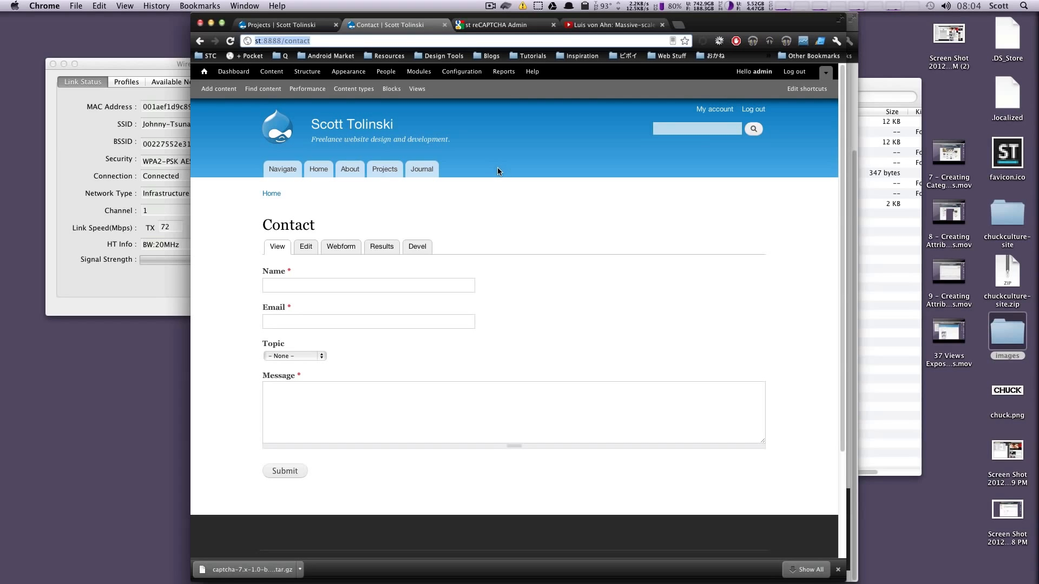
pyautogui.click(601, 24)
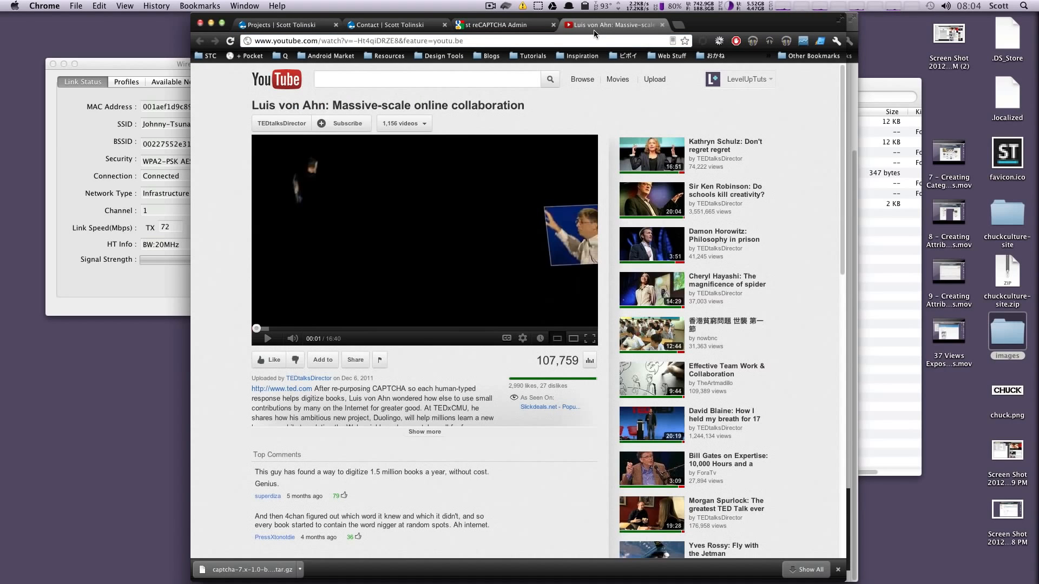
pyautogui.moveTo(253, 105); pyautogui.dragTo(573, 105)
pyautogui.click(537, 119)
pyautogui.click(572, 122)
# Go back through the Contact page to the site's Projects page and dismiss the browser's downloads bar
pyautogui.click(387, 24)
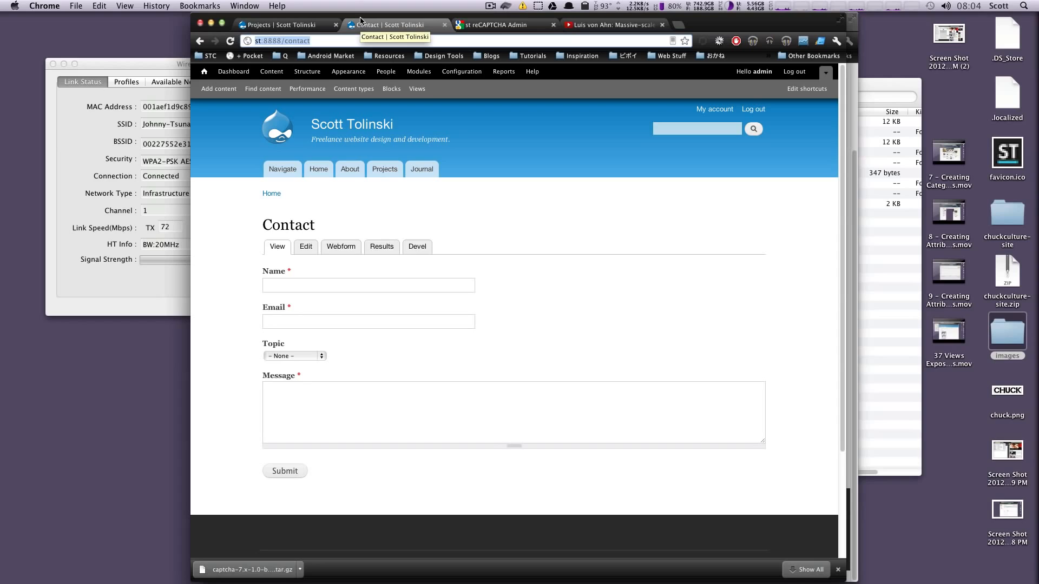
pyautogui.click(299, 26)
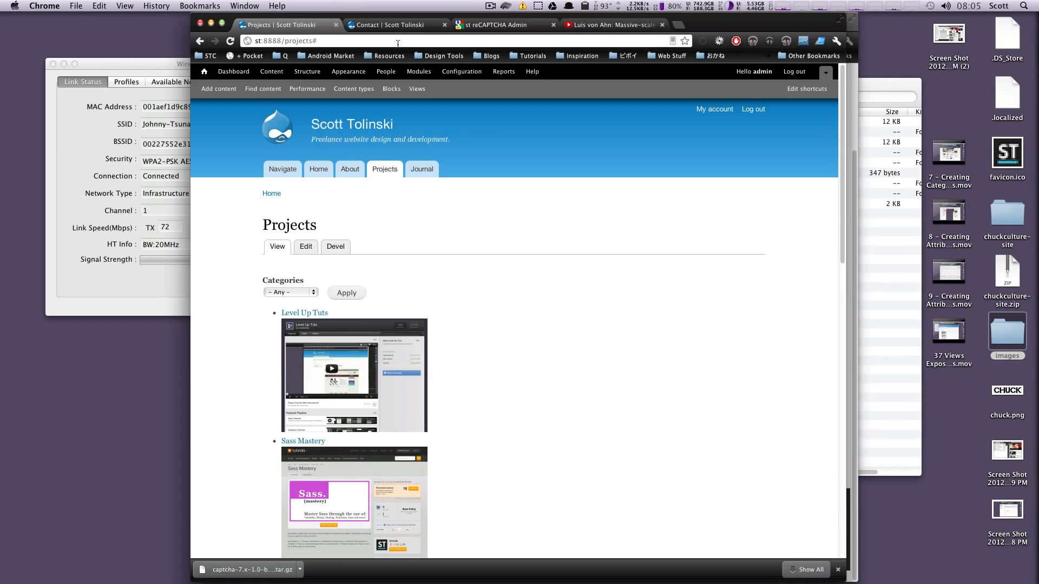
pyautogui.click(838, 571)
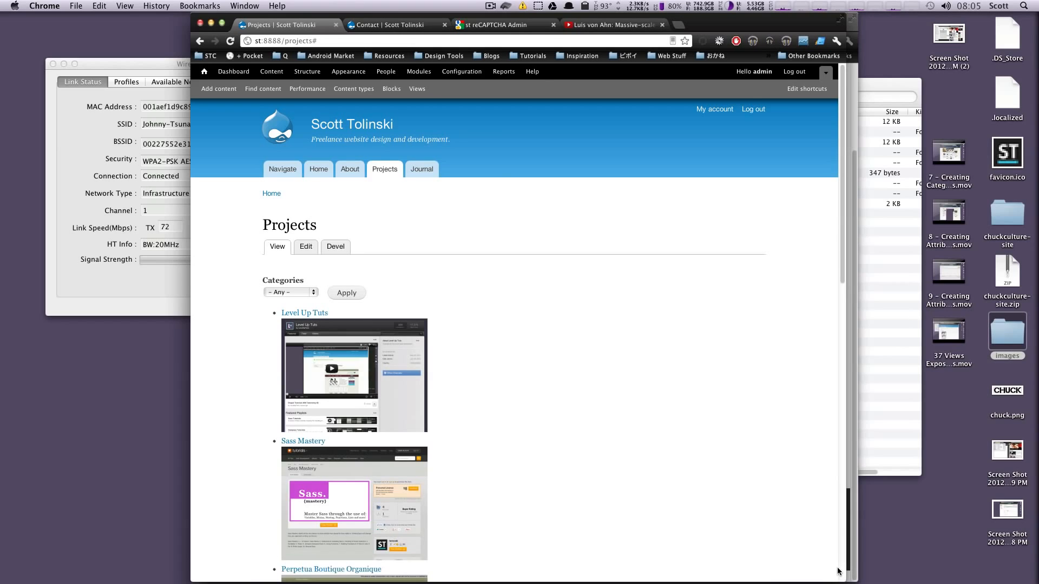